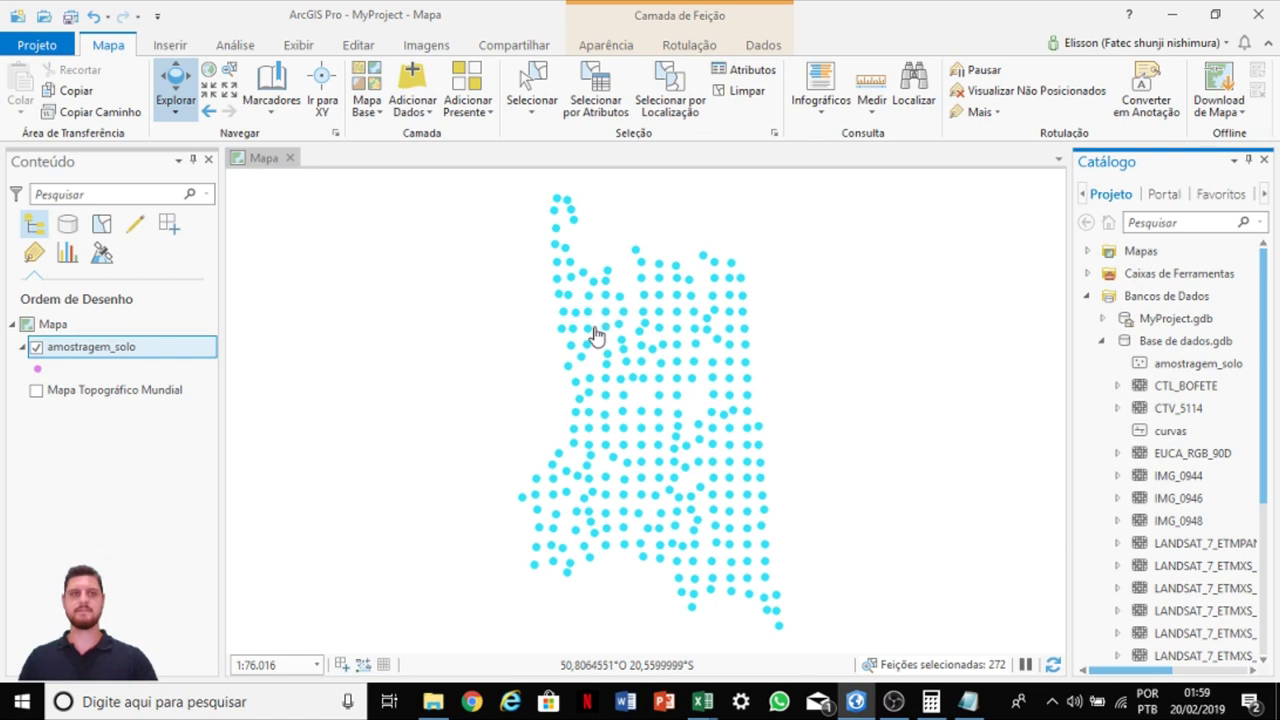
Step: Open the attribute table of the amostragem_solo layer and enlarge its pane to cover most of the map area
right_click(111, 350)
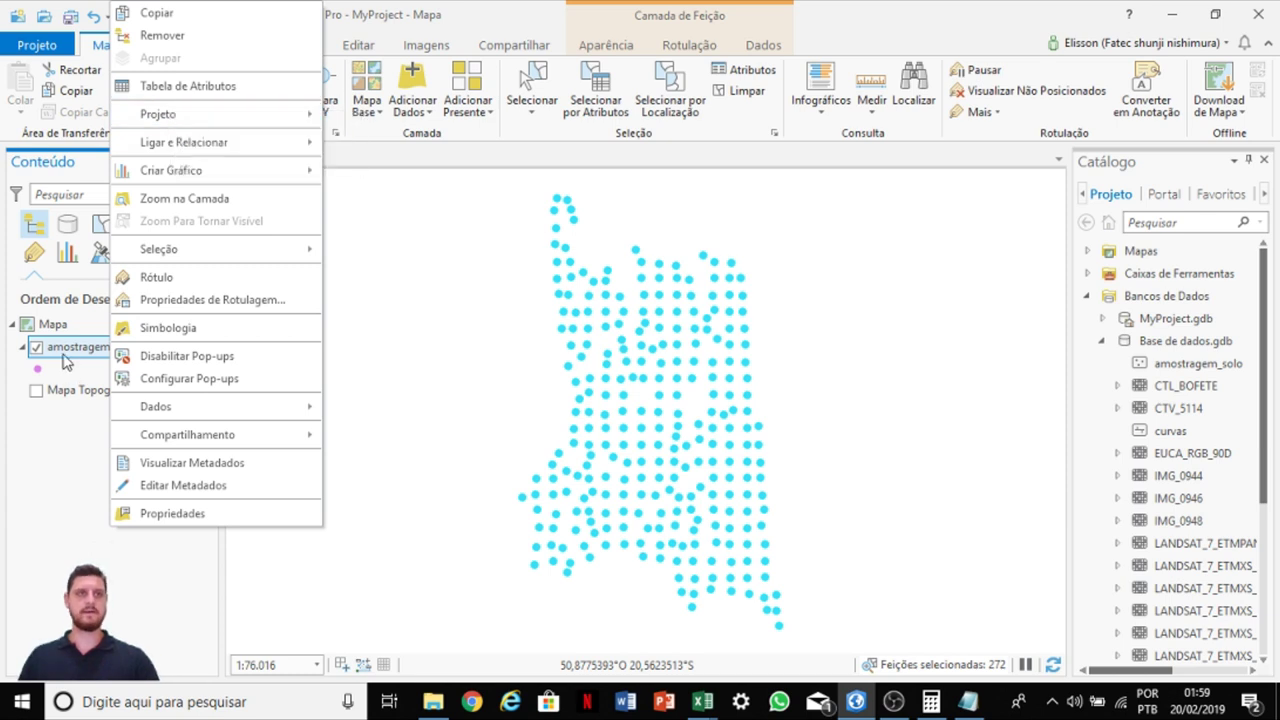
click(200, 86)
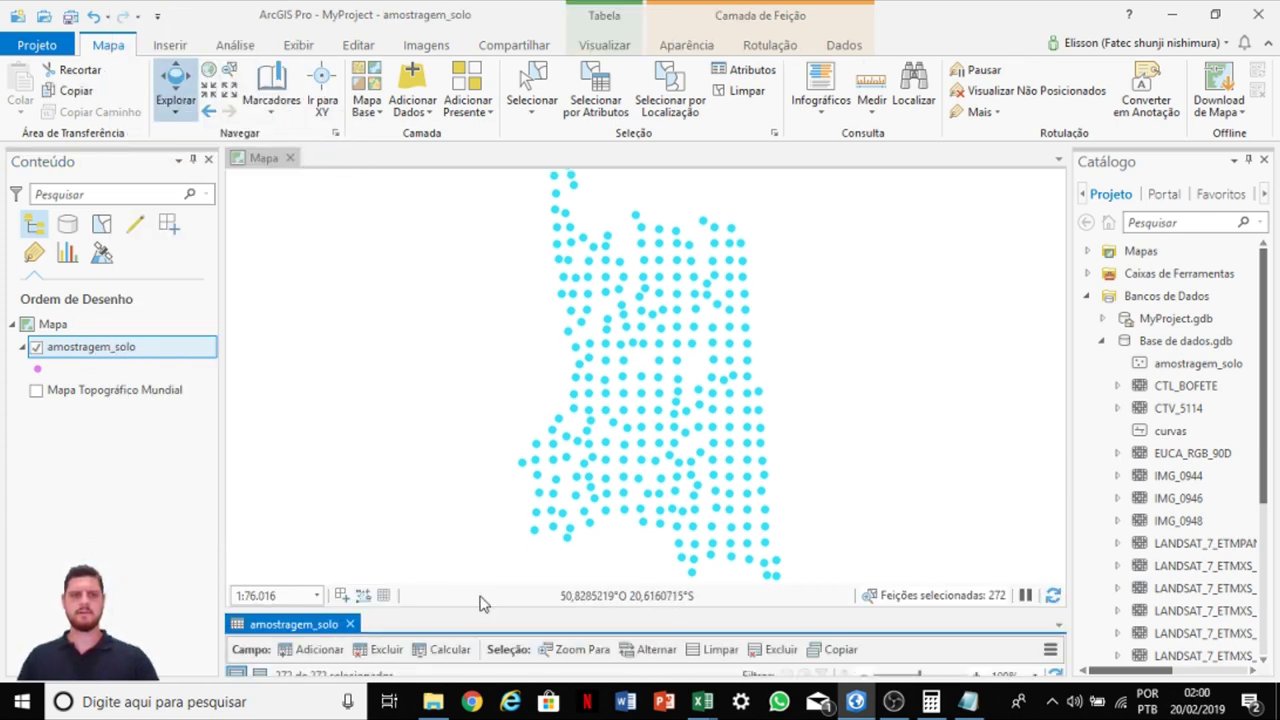
drag(480, 608, 491, 243)
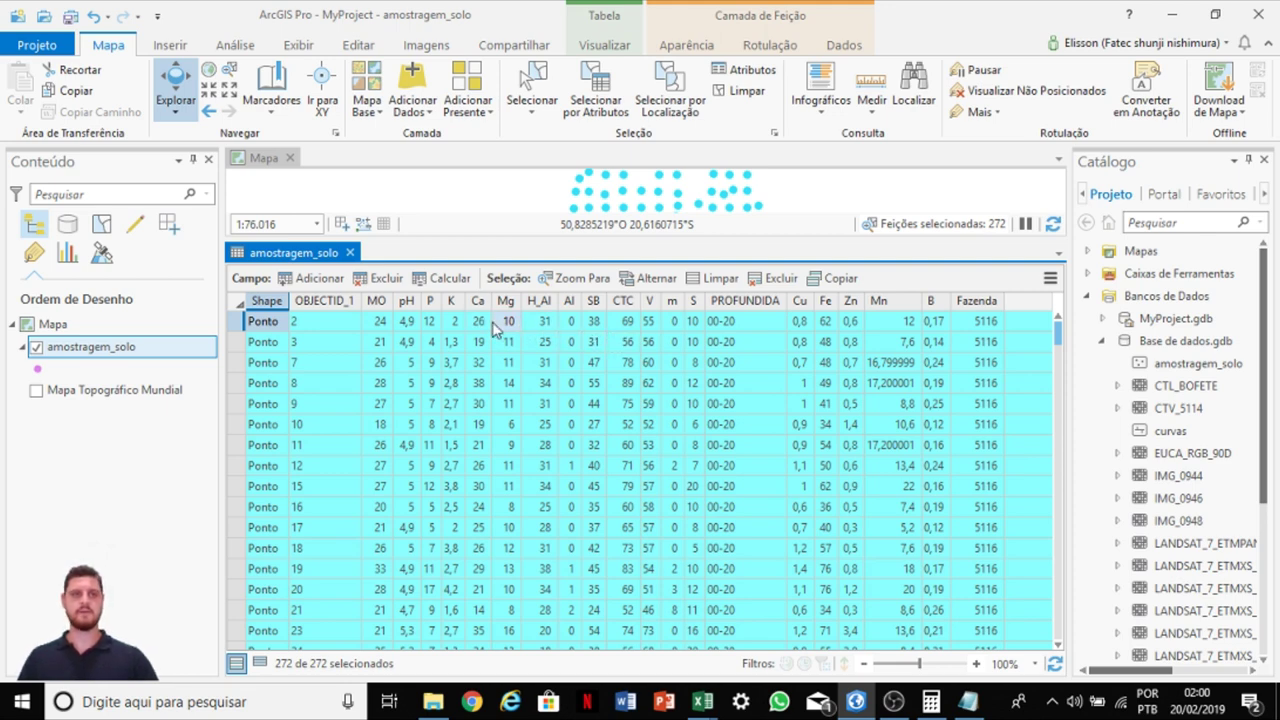
Step: Clear the current selection, select all records in the amostragem_solo table and copy the selected rows
click(697, 280)
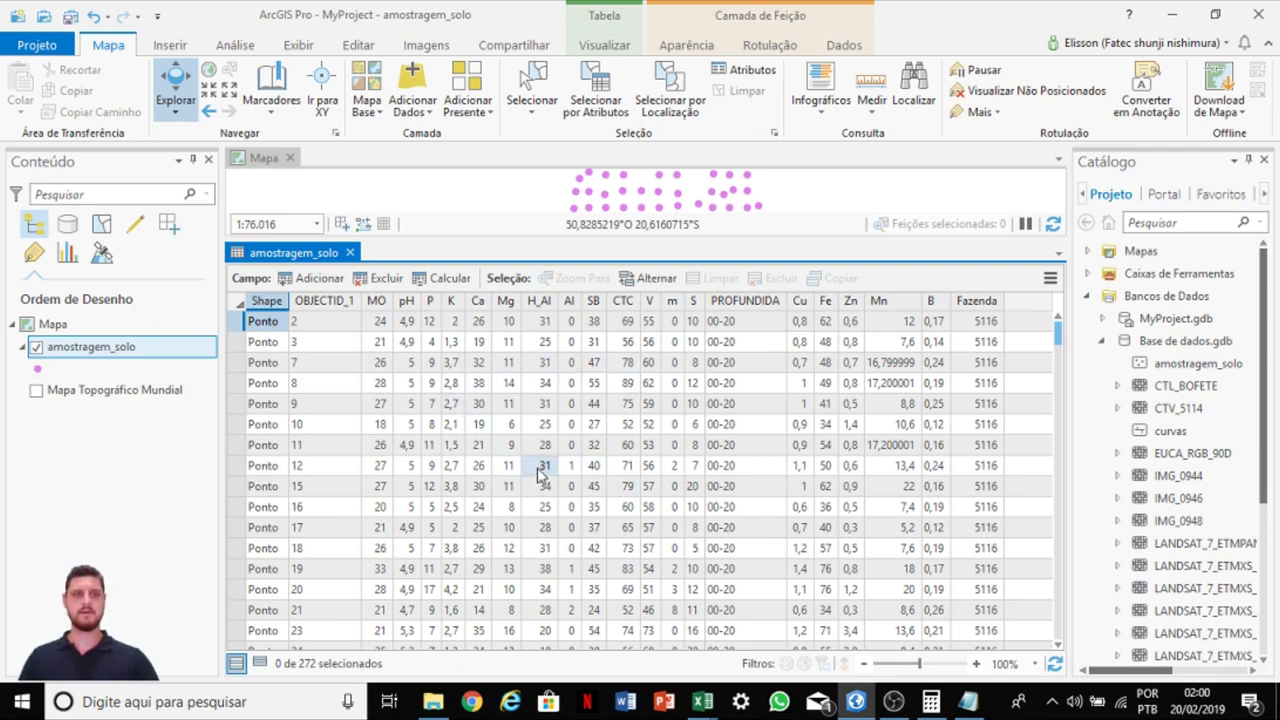
key(ctrl+a)
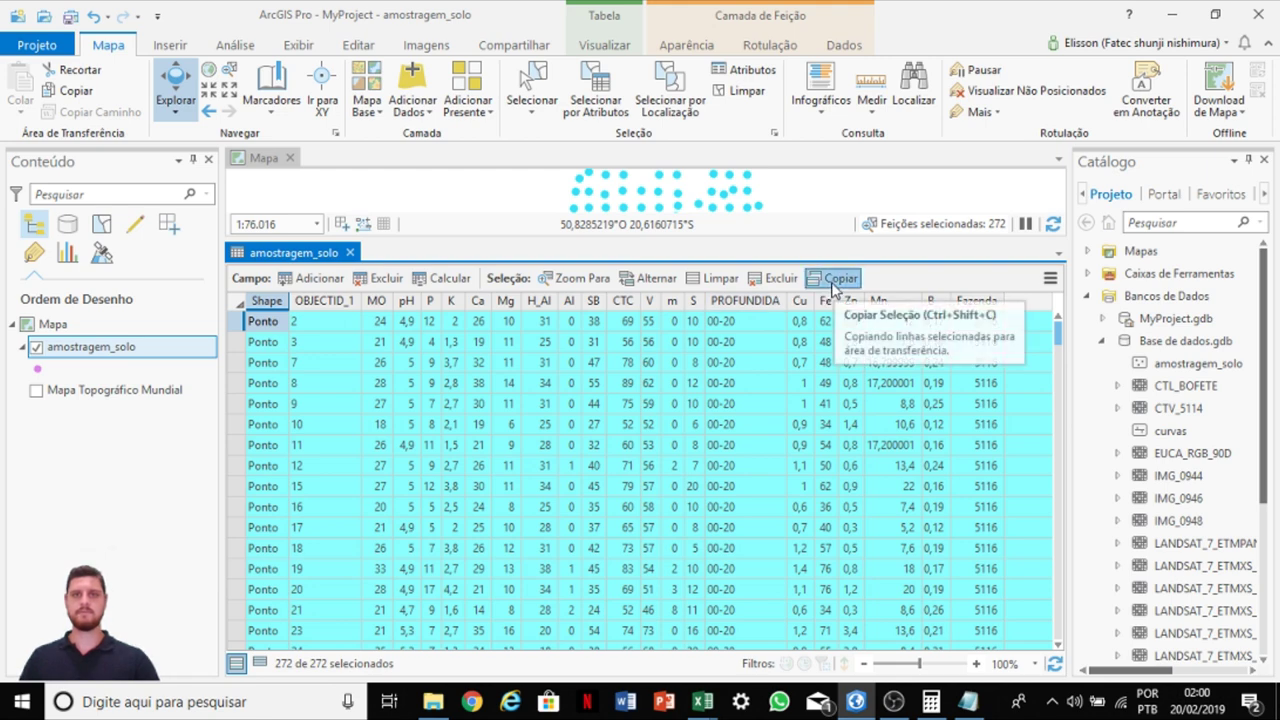
click(832, 286)
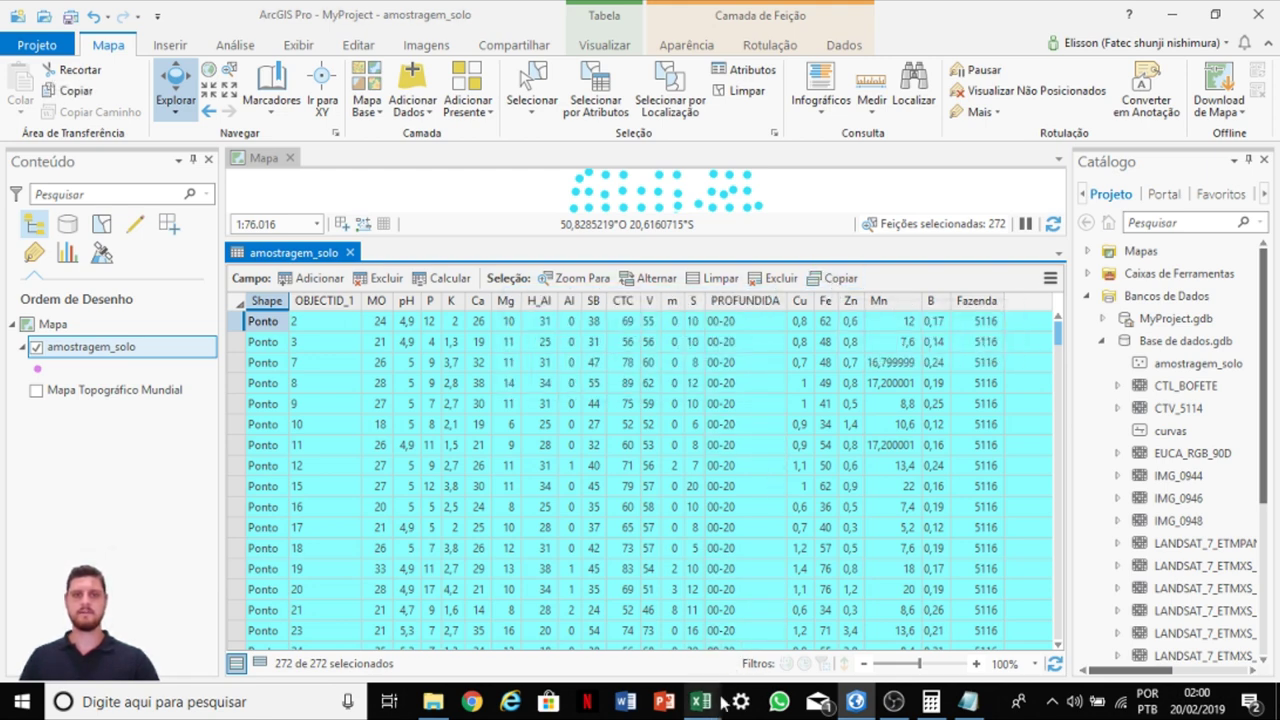
Step: Switch to the blank Excel workbook Pasta2 and paste the copied soil records starting at cell B3
mouse_move(702, 701)
click(731, 623)
click(137, 257)
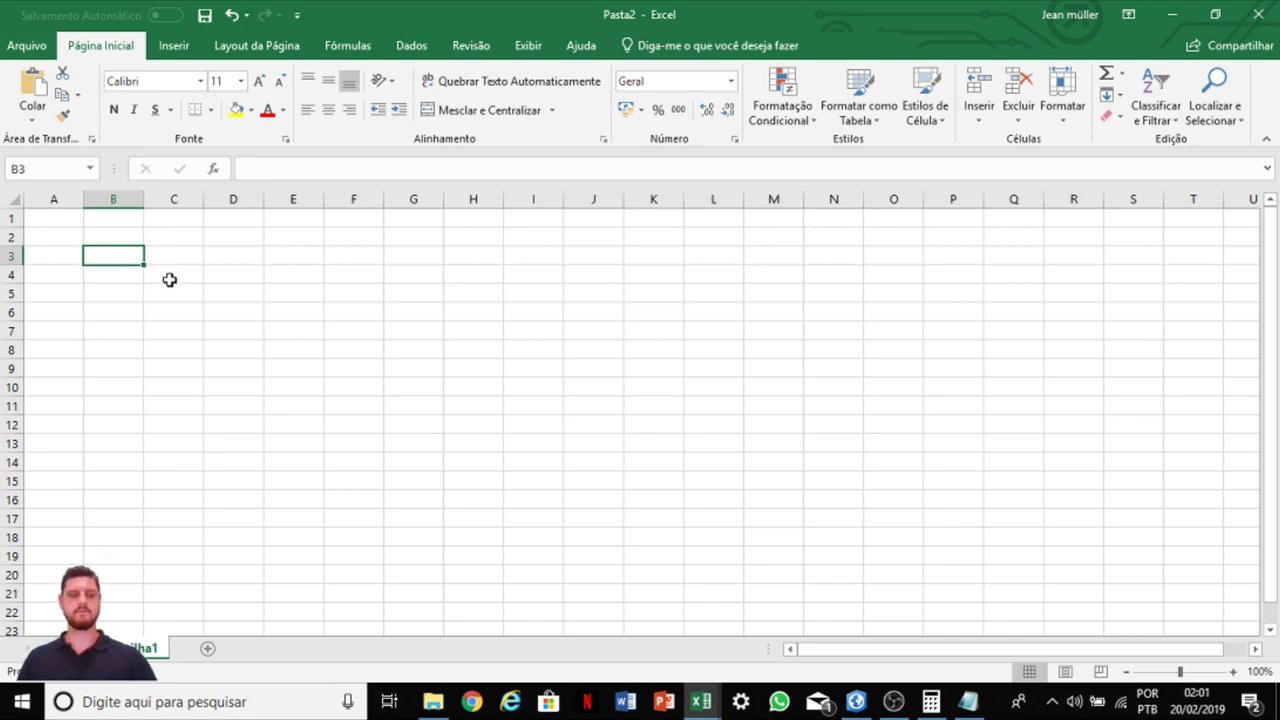
key(ctrl+v)
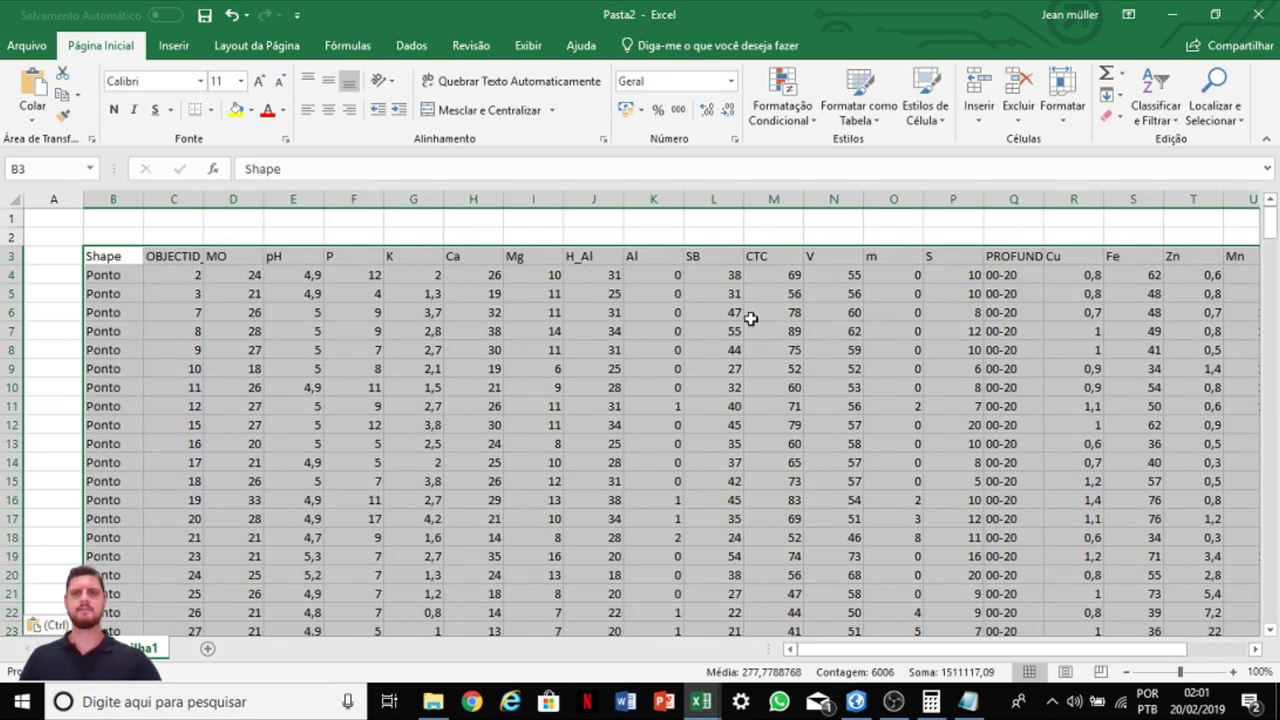
click(177, 229)
click(111, 233)
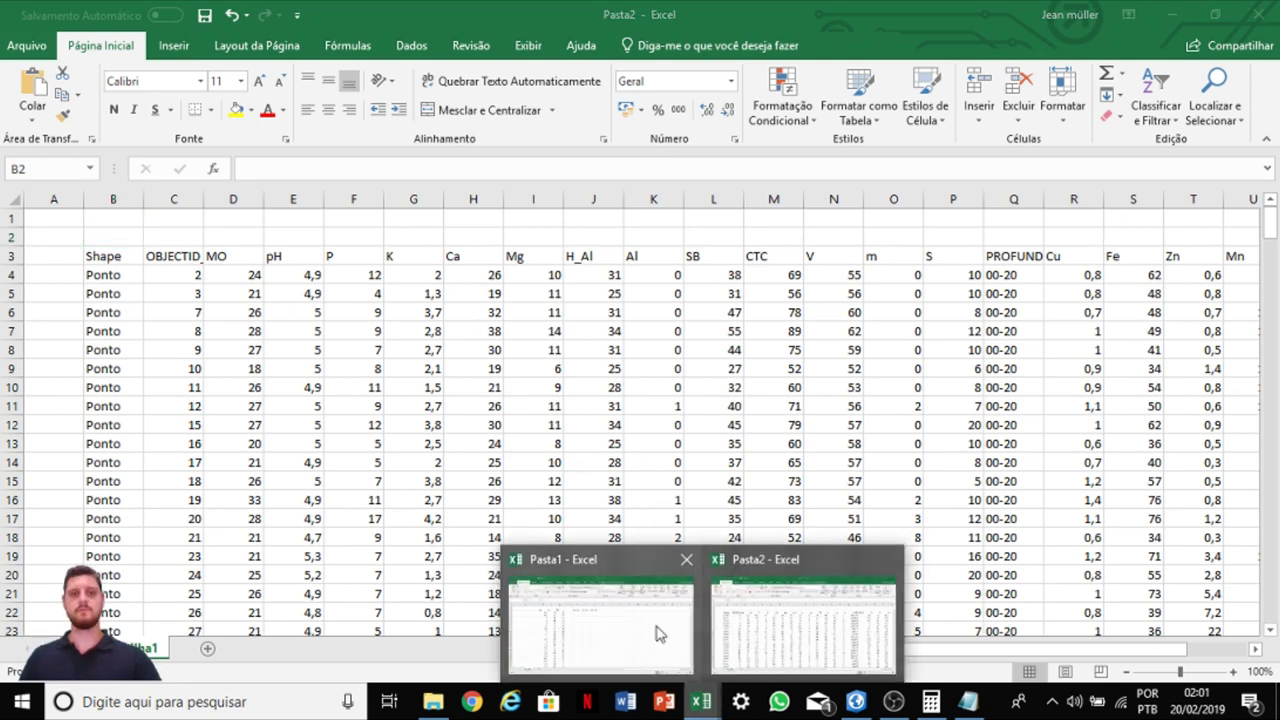
Step: Switch to workbook Pasta1 and enter =CORREL(B:B;C:C) in F3 to correlate pH with Ca
click(658, 630)
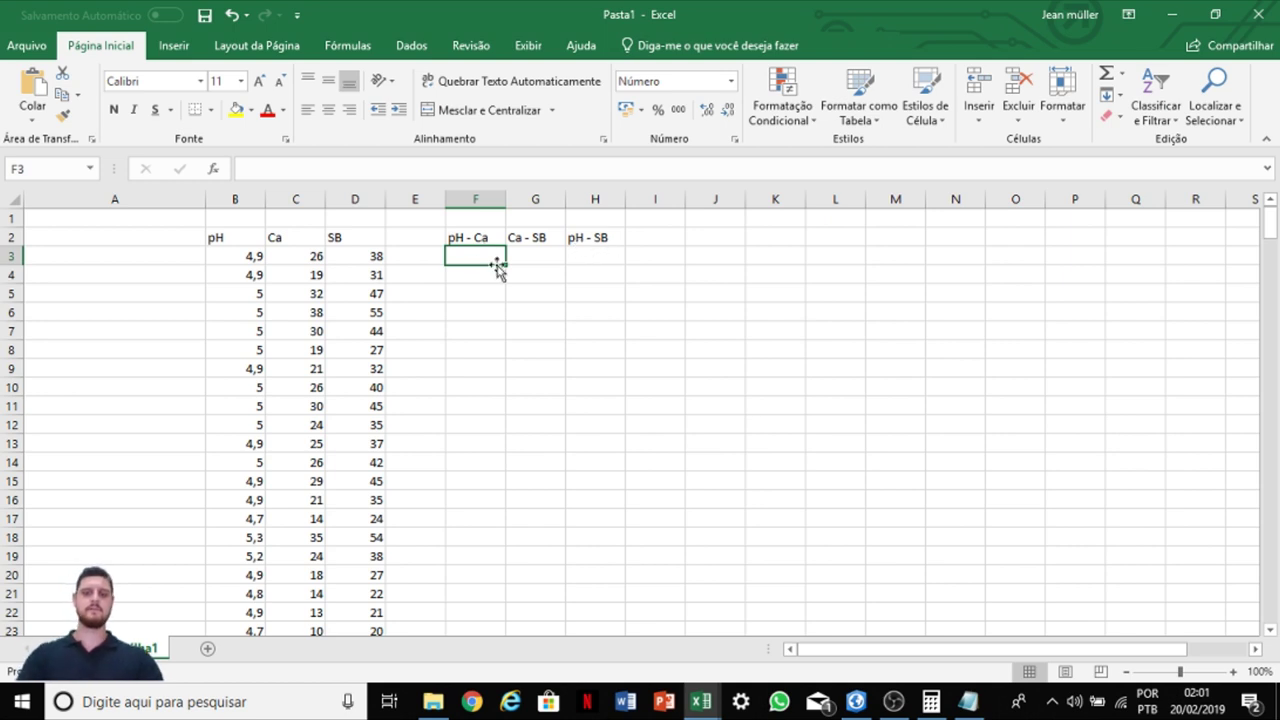
text(=core)
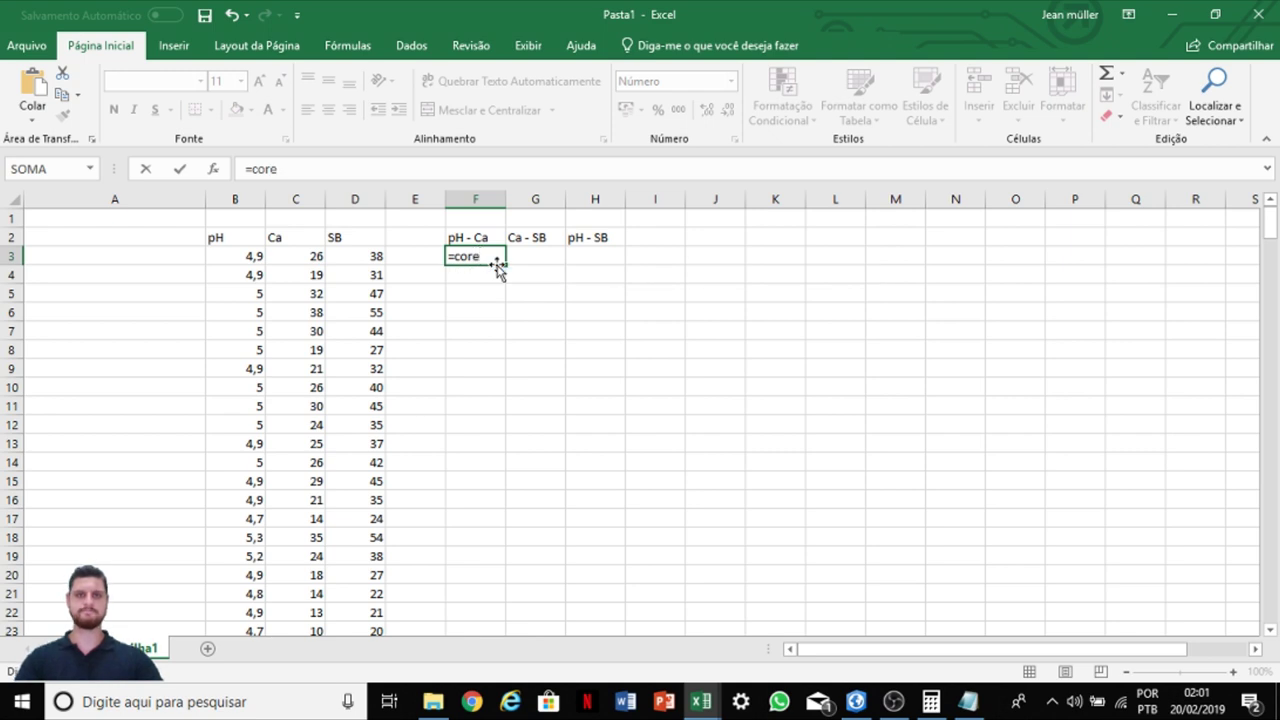
key(BackSpace)
text(re)
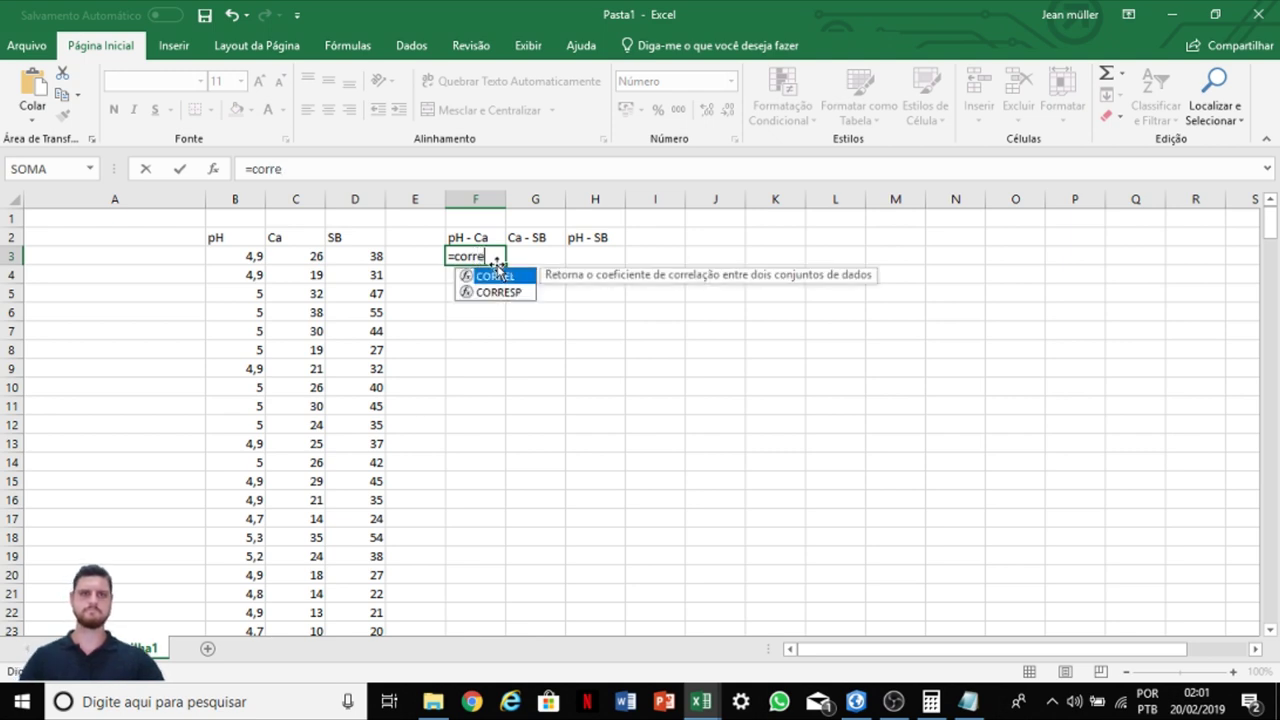
double_click(508, 277)
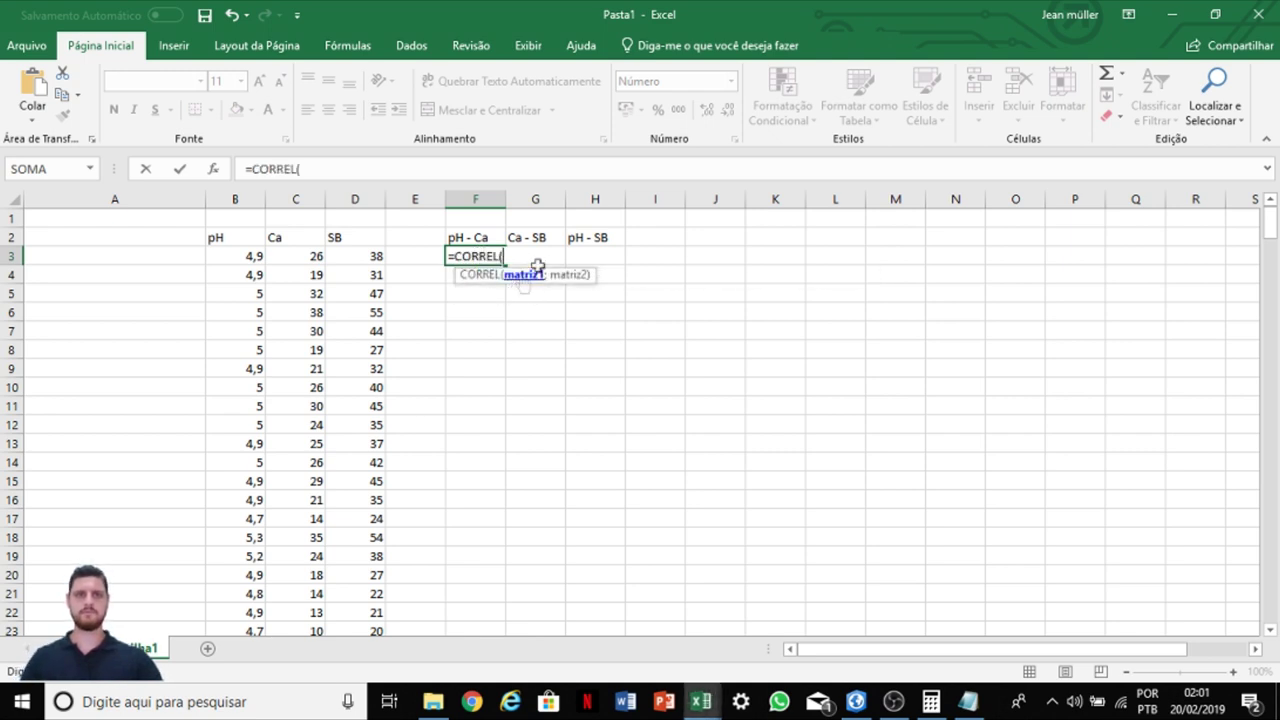
click(239, 200)
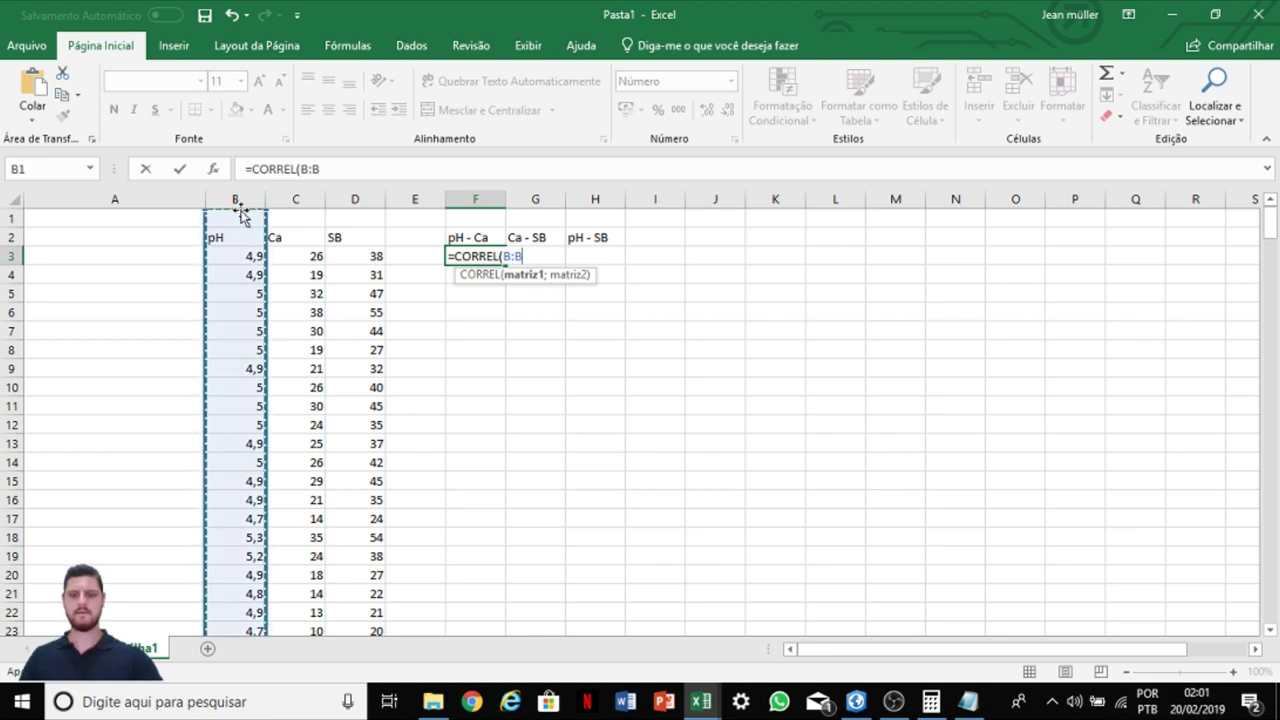
text(;)
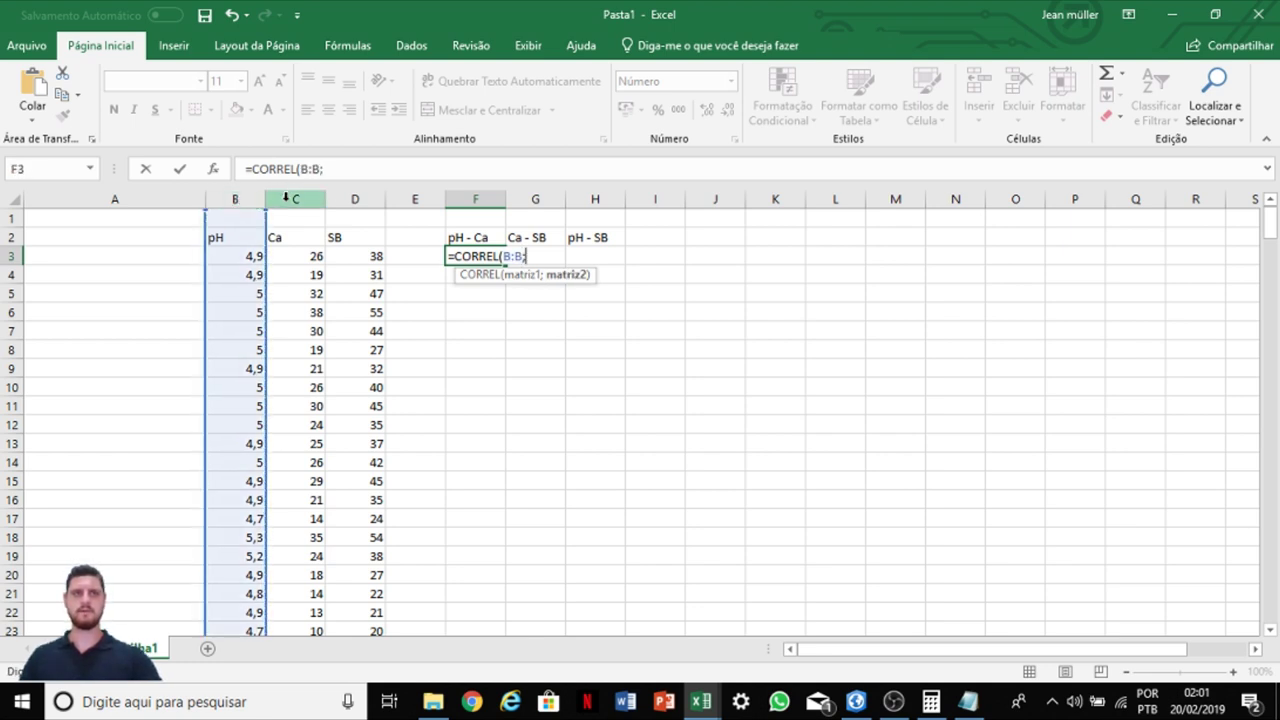
click(286, 198)
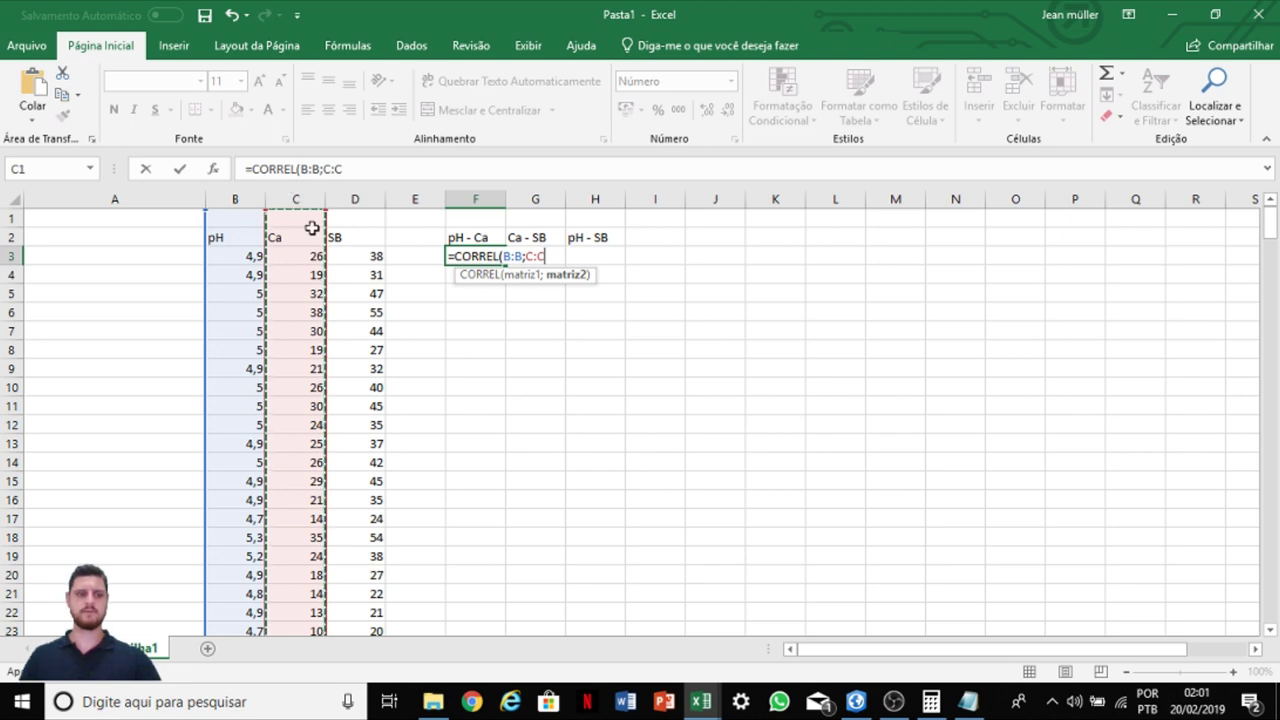
text())
key(Return)
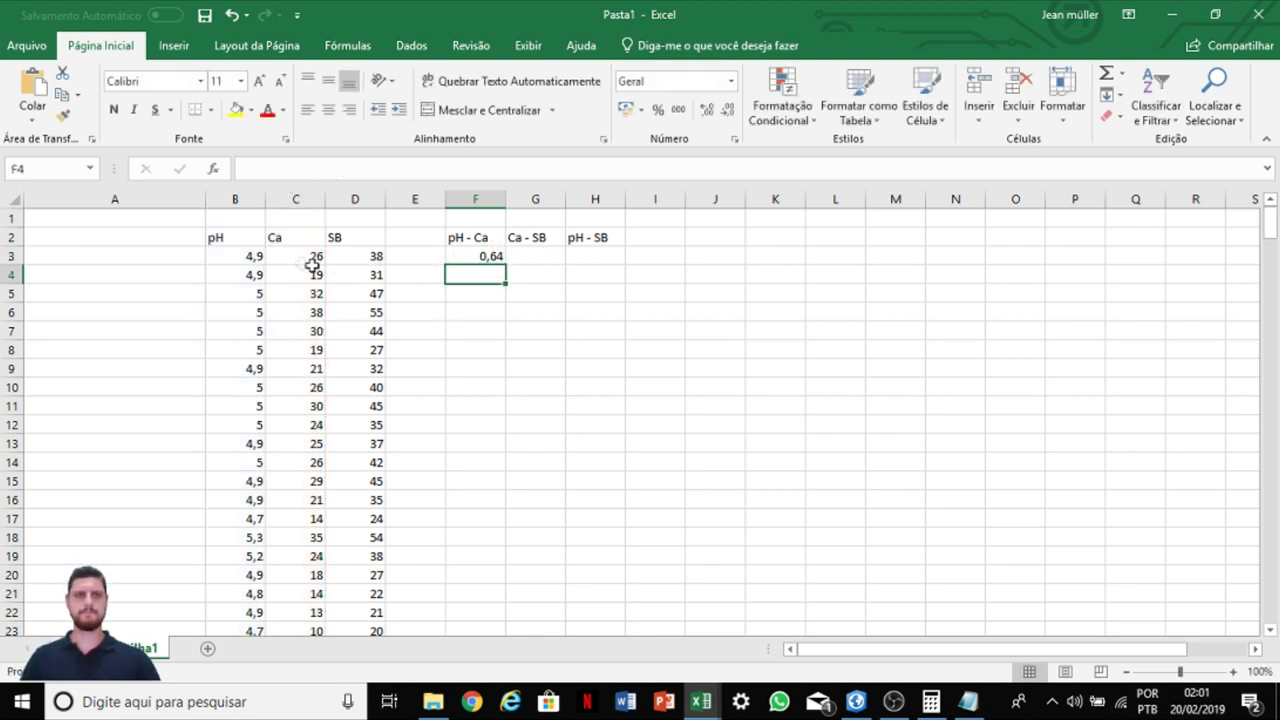
Step: Enter a CORREL formula in G3 that correlates the Ca column C with the SB column D
click(526, 255)
text(=)
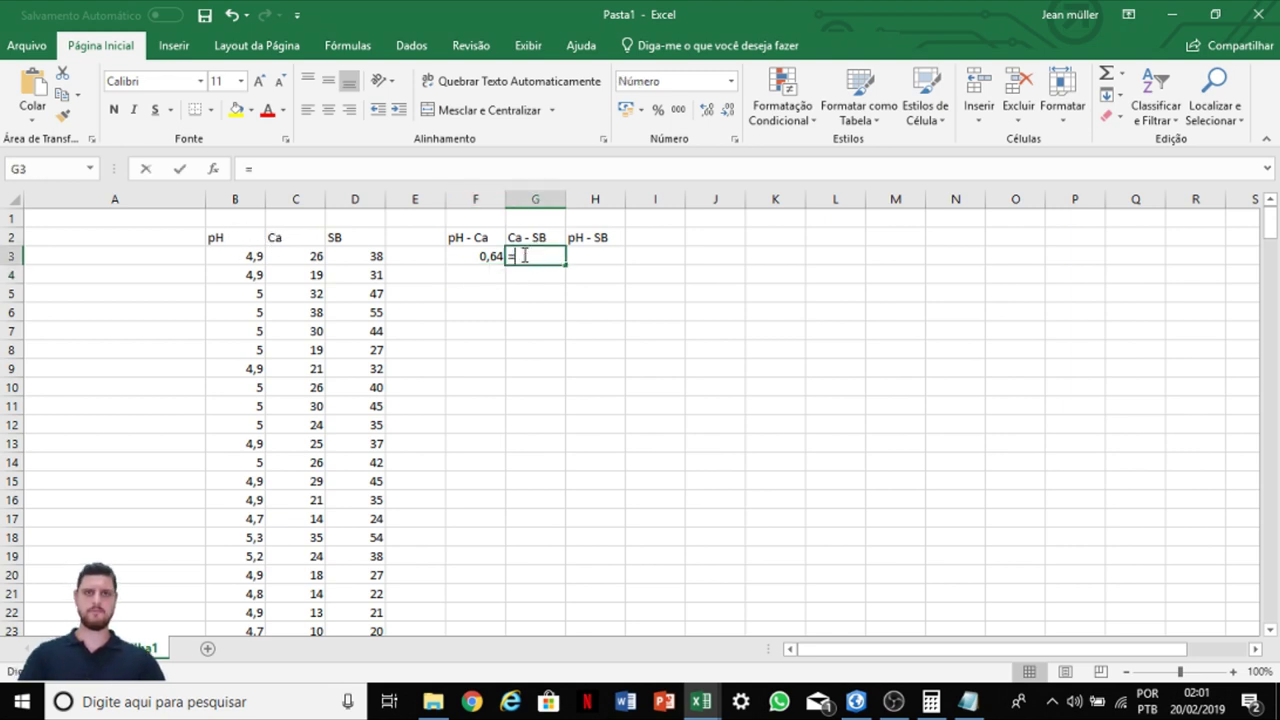
text(core)
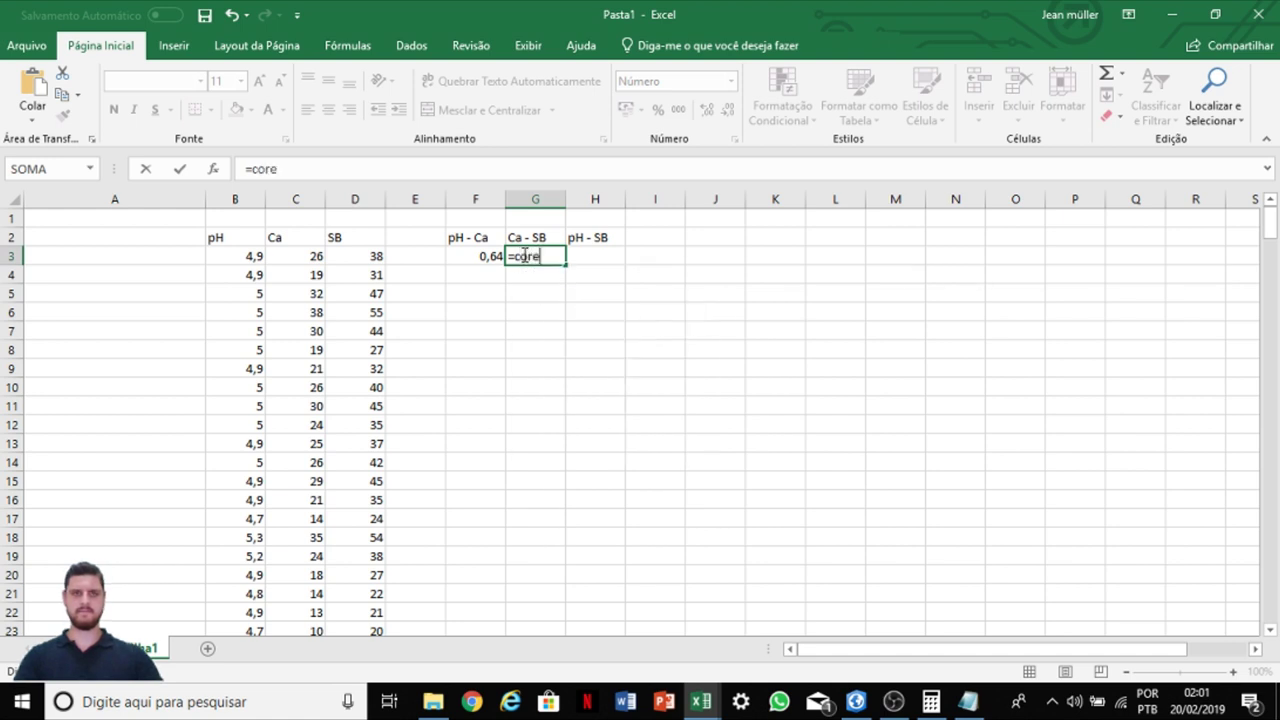
key(BackSpace)
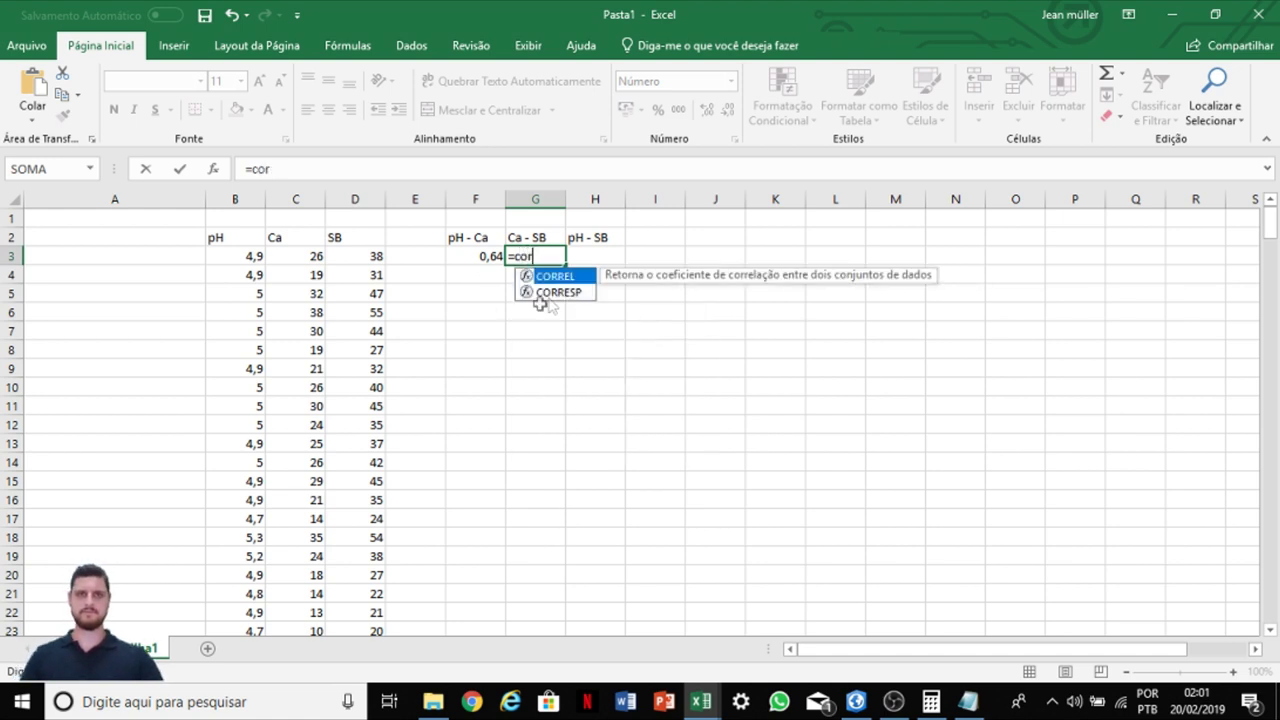
key(Tab)
click(280, 200)
text(;)
click(350, 200)
text())
Step: Enter =CORREL(D:D;C:C) in cell H3 under the pH - SB heading
click(586, 256)
text(=corr)
key(Tab)
click(345, 200)
text(;)
click(281, 200)
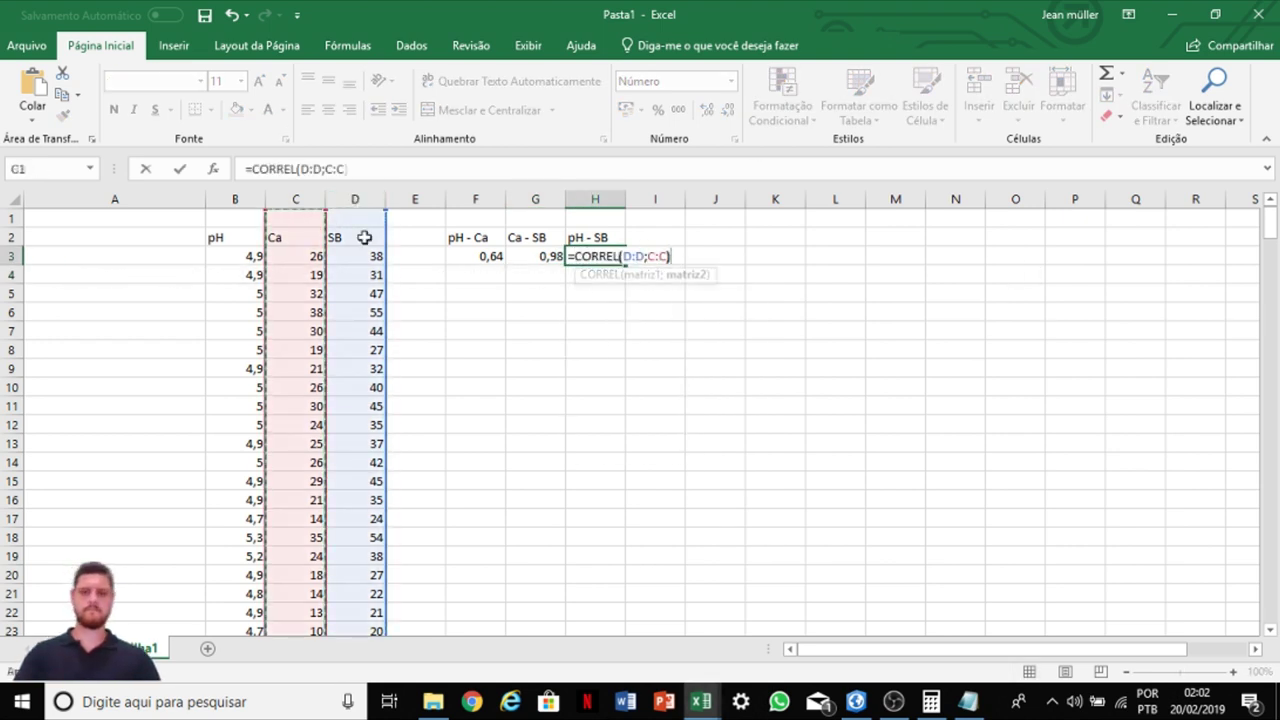
text())
key(Return)
Step: Correct the H3 formula so that it correlates SB in column D with pH in column B instead of column C
click(595, 256)
click(323, 170)
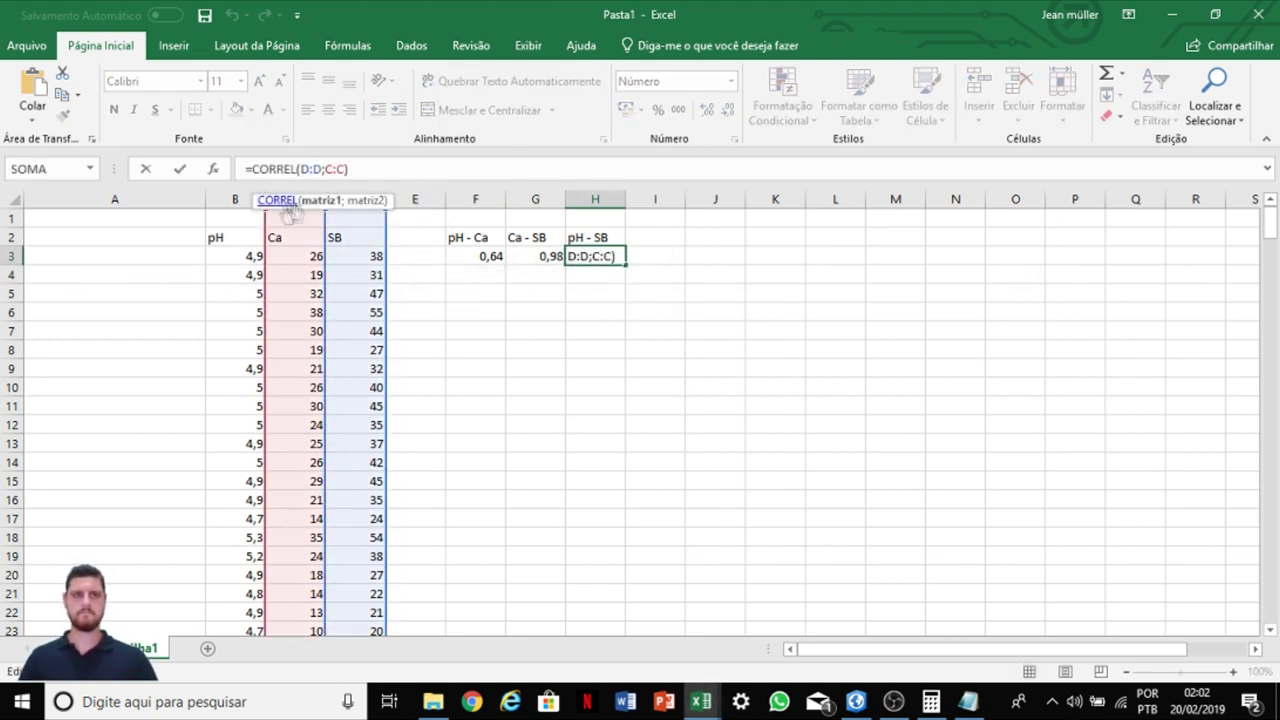
click(232, 200)
key(Return)
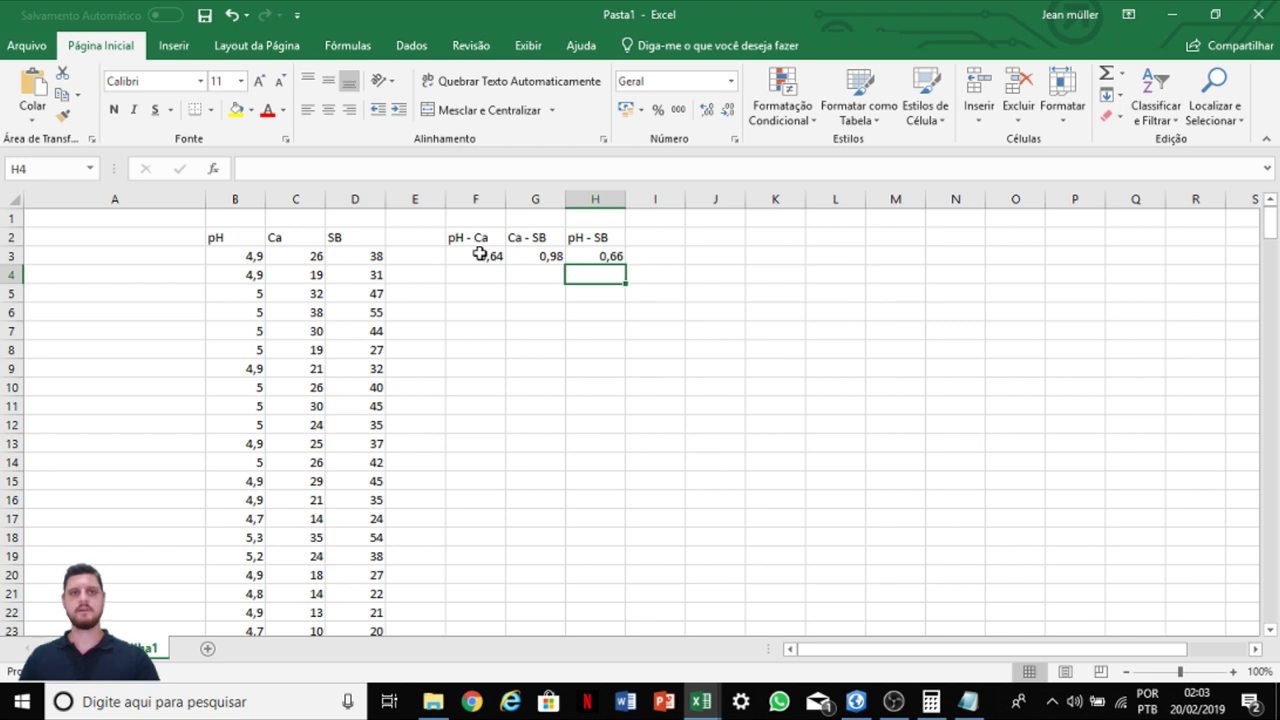
click(542, 270)
click(540, 300)
click(586, 300)
click(548, 309)
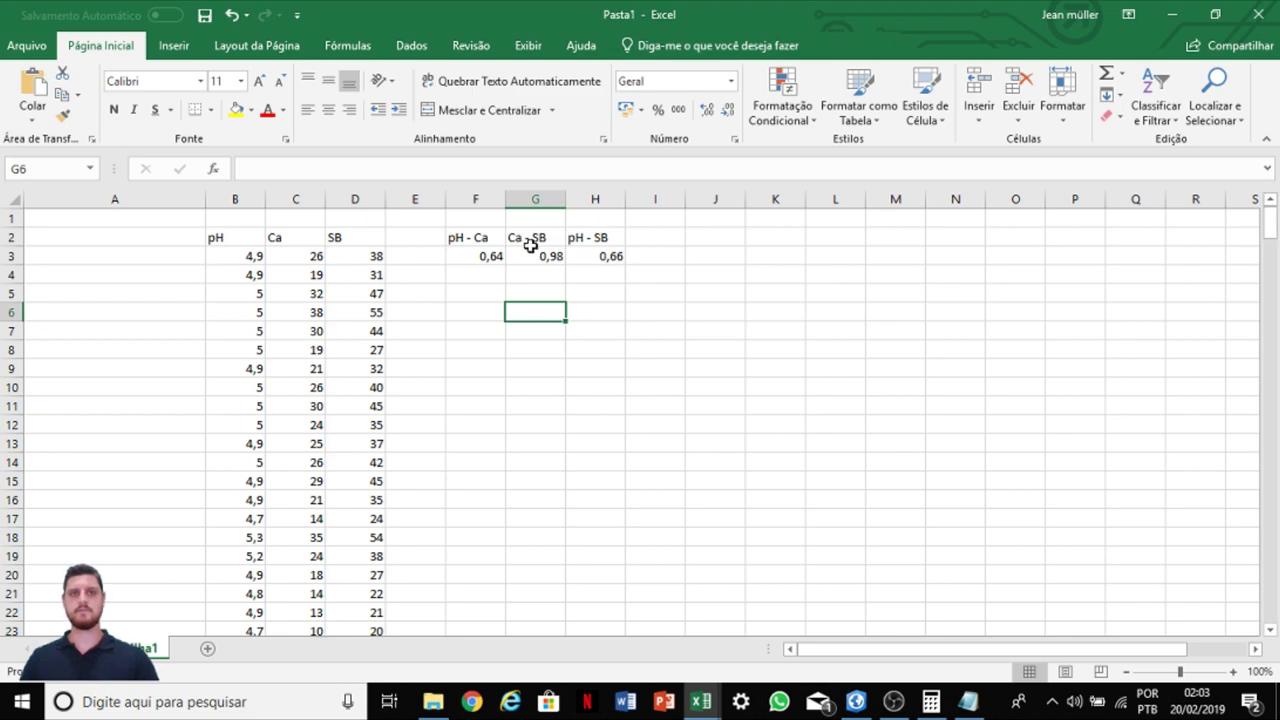
Step: Switch back to ArcGIS Pro, close the attribute table and create a histogram of the amostragem_solo layer in an enlarged chart pane
click(860, 704)
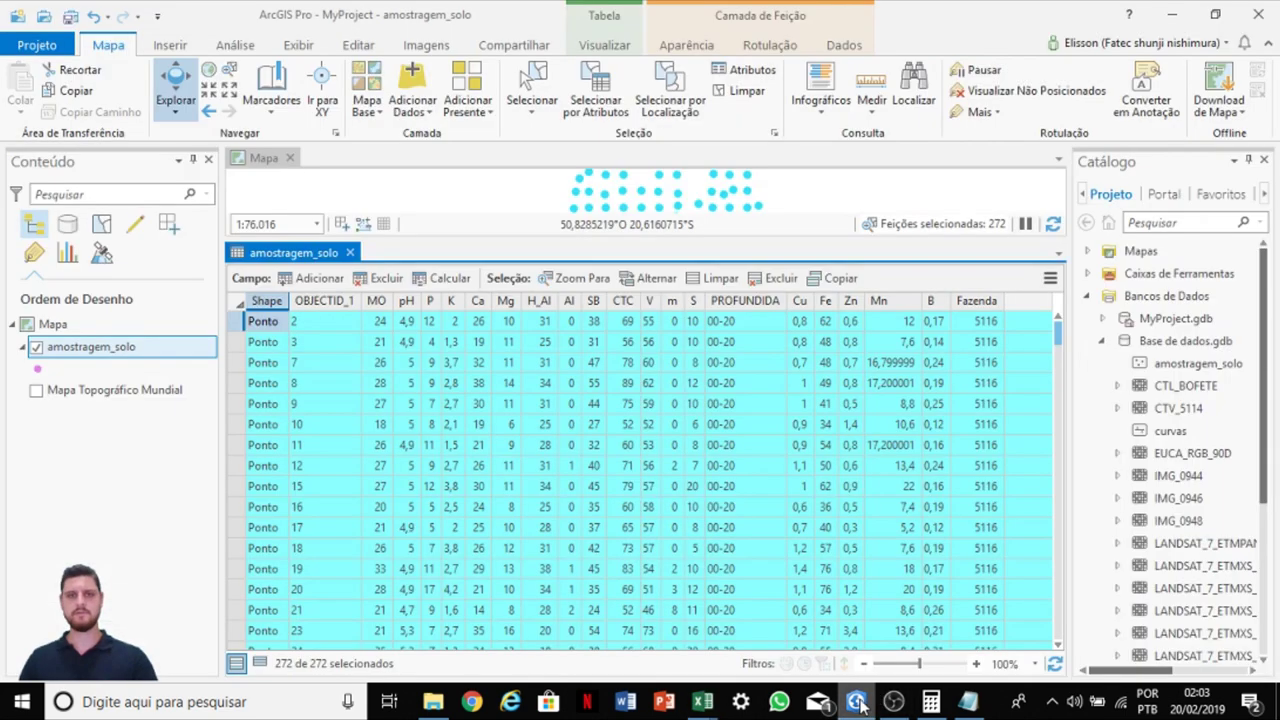
click(350, 253)
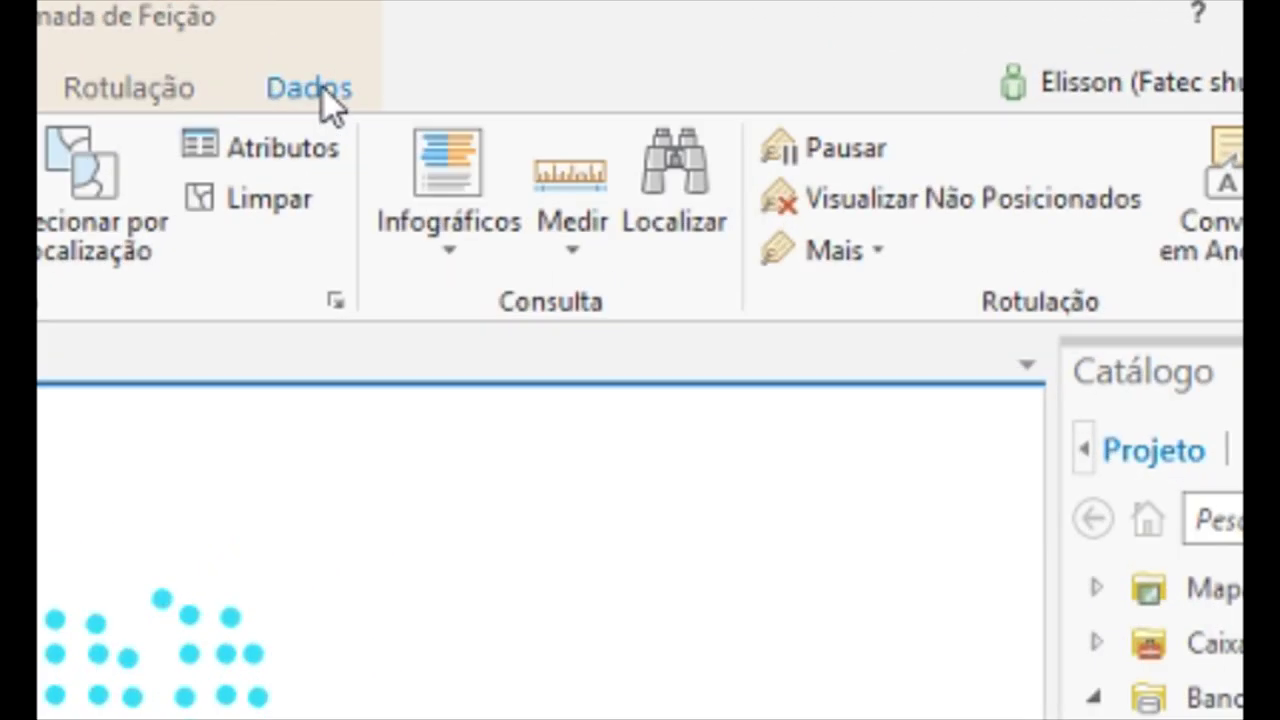
click(323, 89)
click(868, 253)
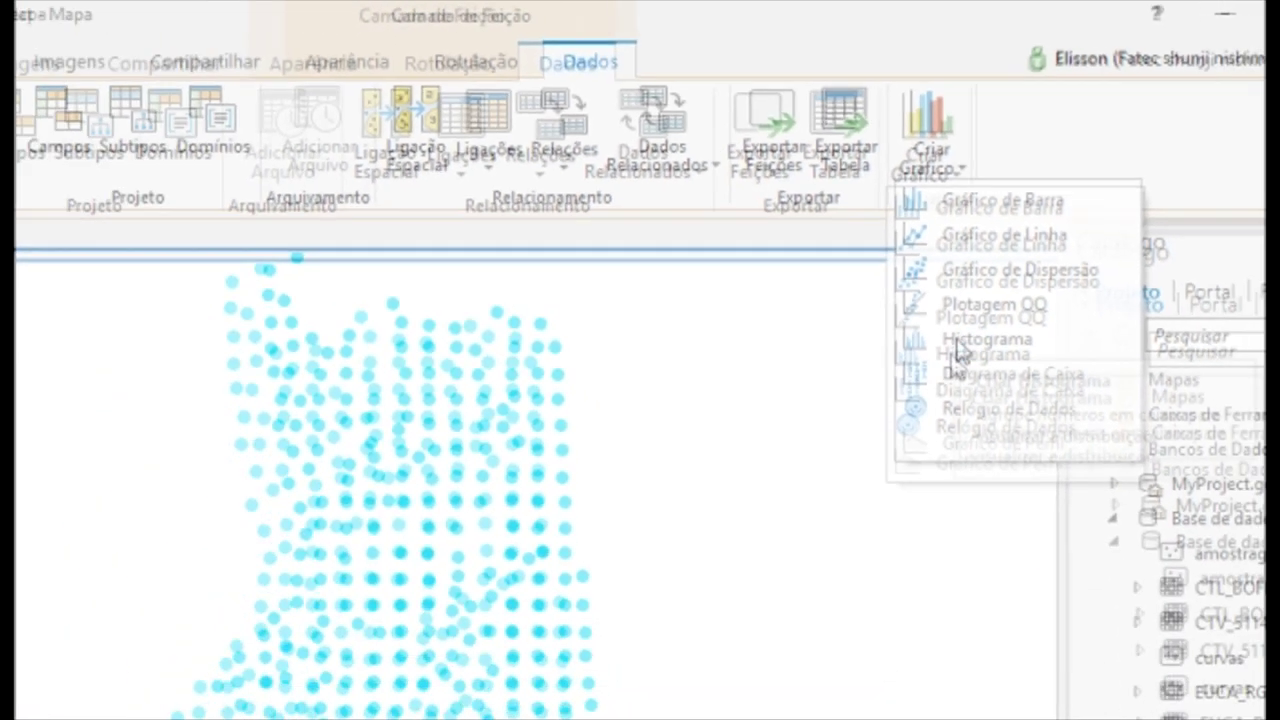
click(886, 520)
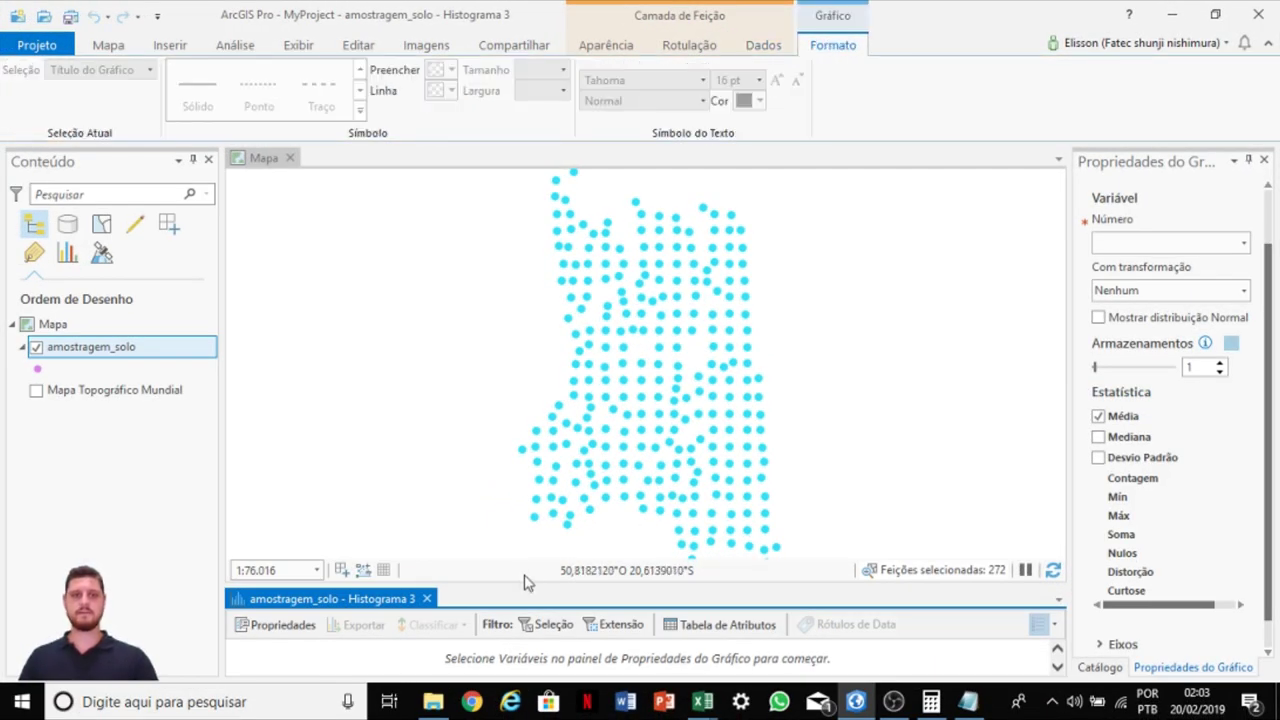
drag(514, 587, 533, 246)
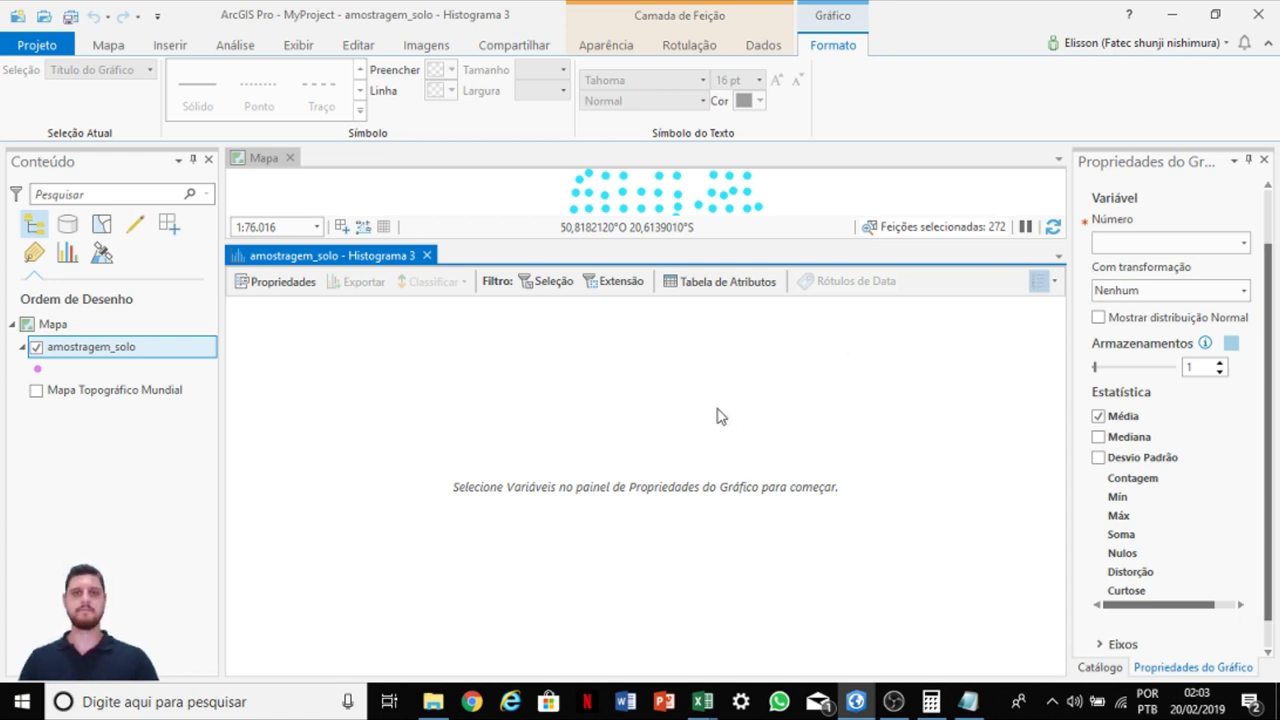
Step: Plot the Ca field in the histogram, showing the normal distribution curve and the standard deviation
click(1244, 244)
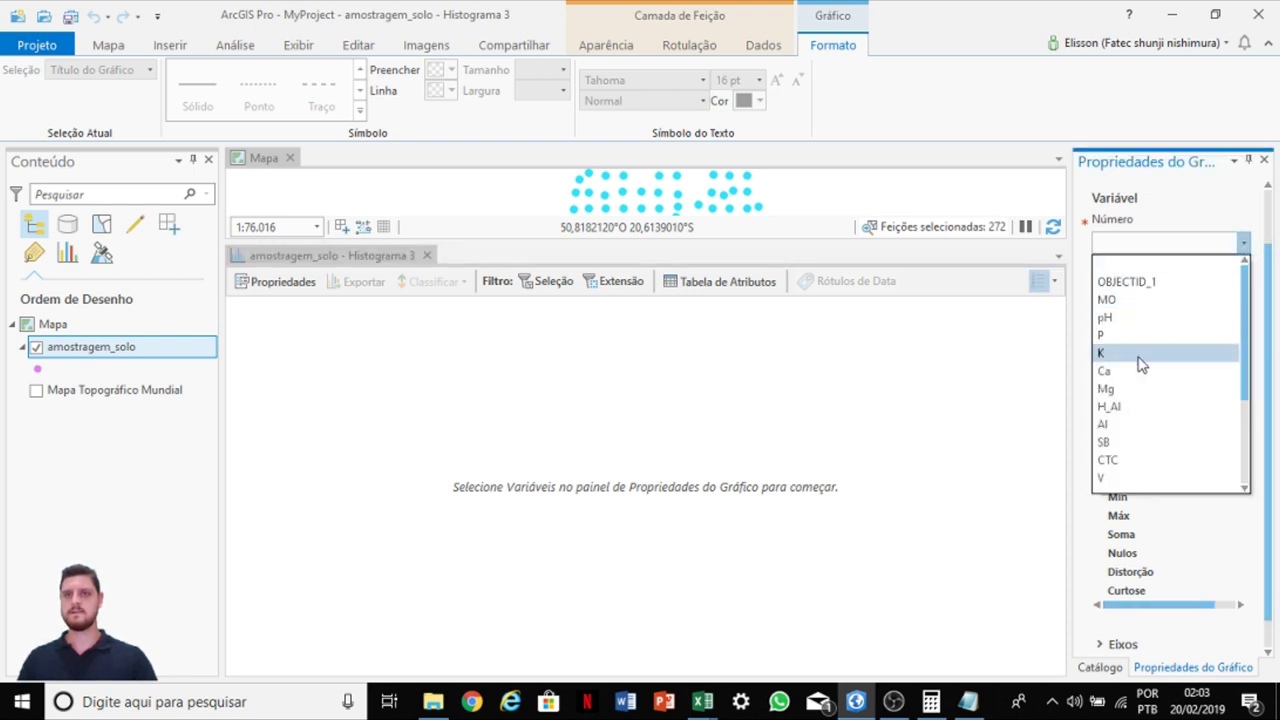
click(1104, 371)
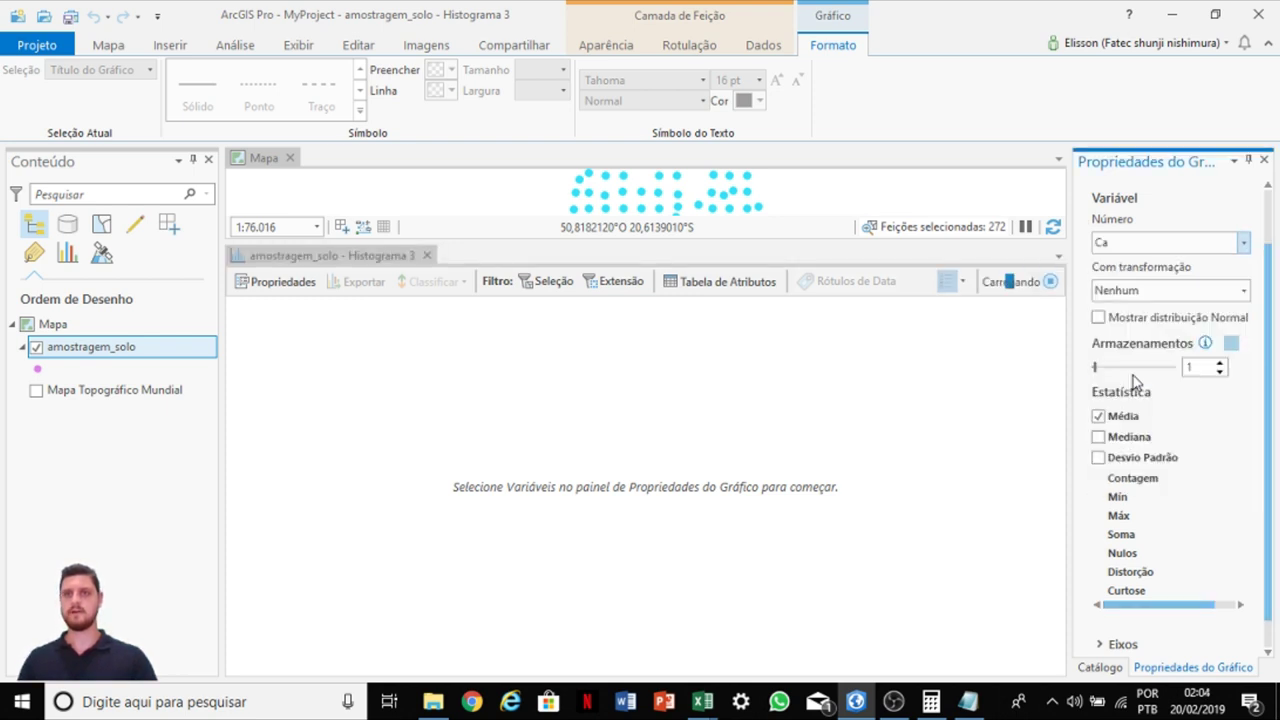
click(1100, 320)
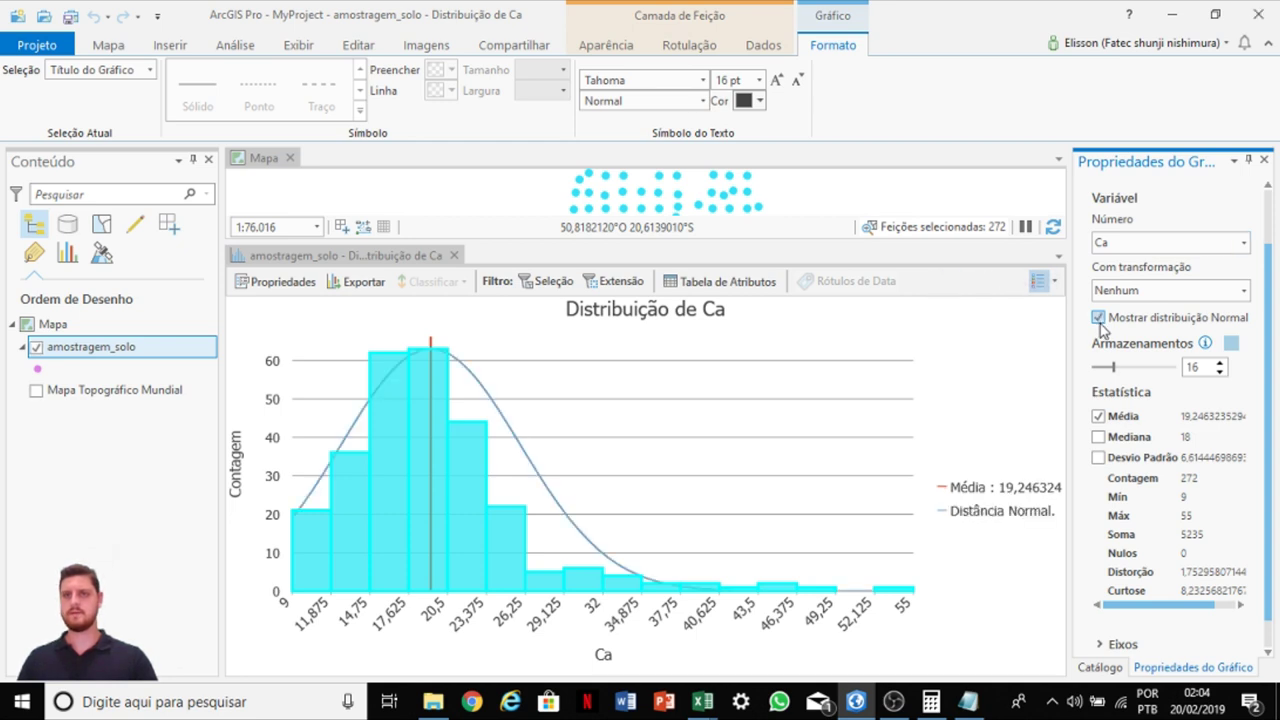
click(1098, 459)
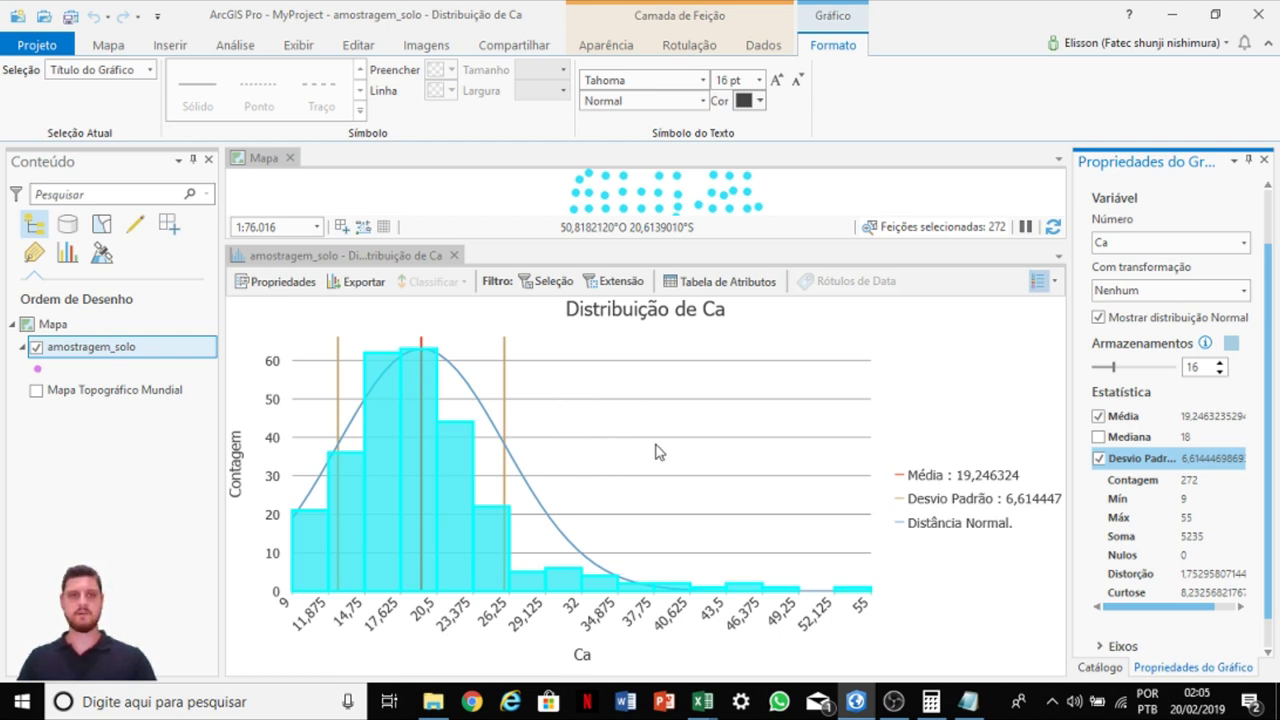
Step: Switch to the Notepad notes and review the formulas for two standard deviations above and below the mean
click(967, 701)
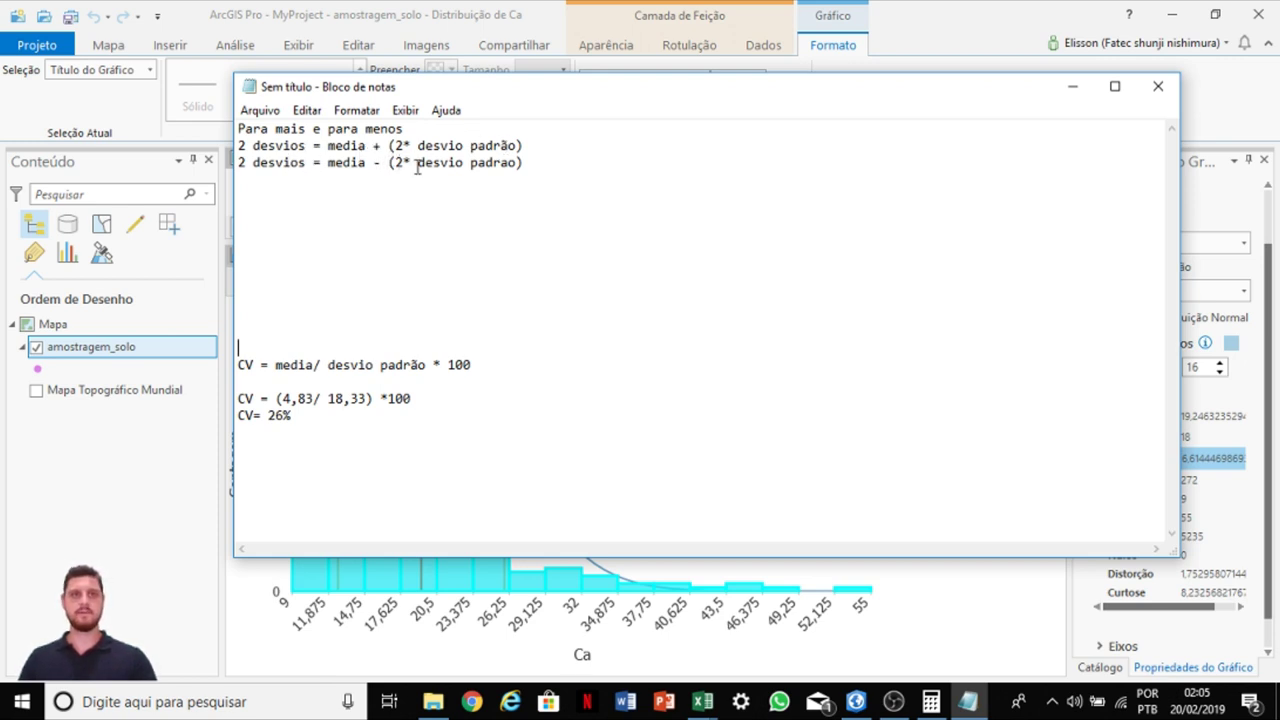
click(507, 196)
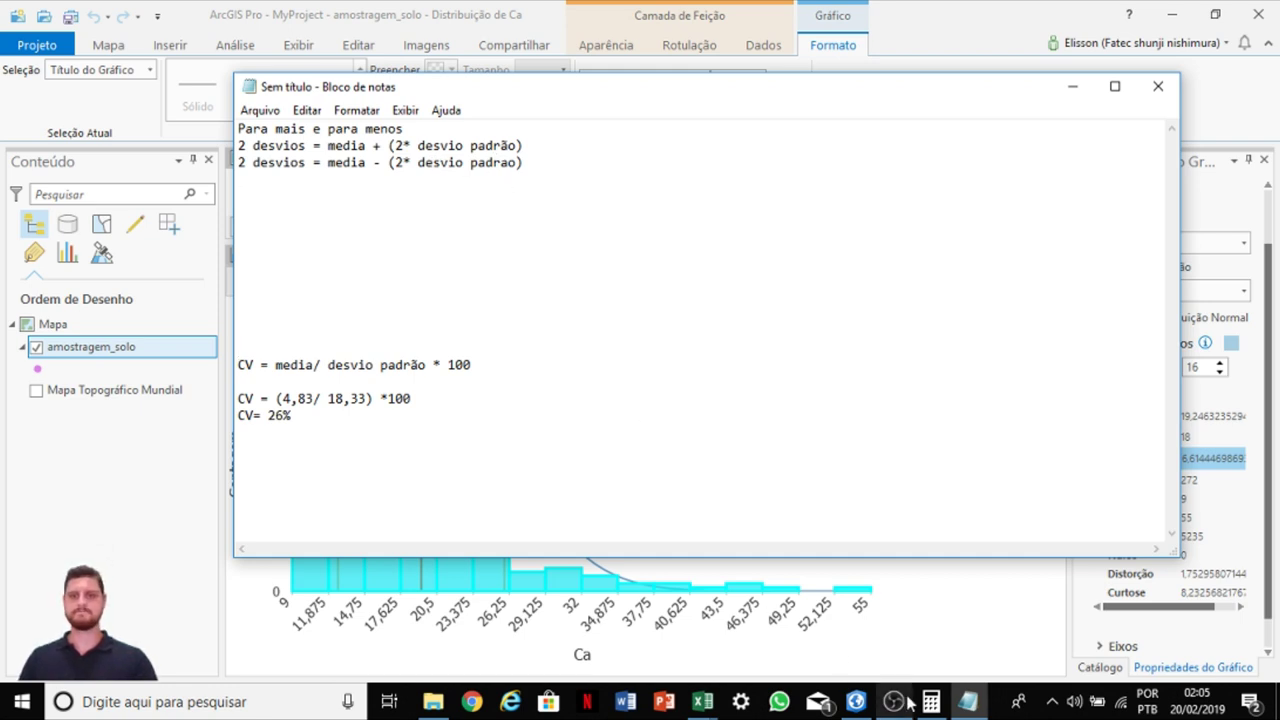
Step: Check the standard deviation of Ca in the ArcGIS Pro histogram statistics and return to the Notepad notes
click(870, 704)
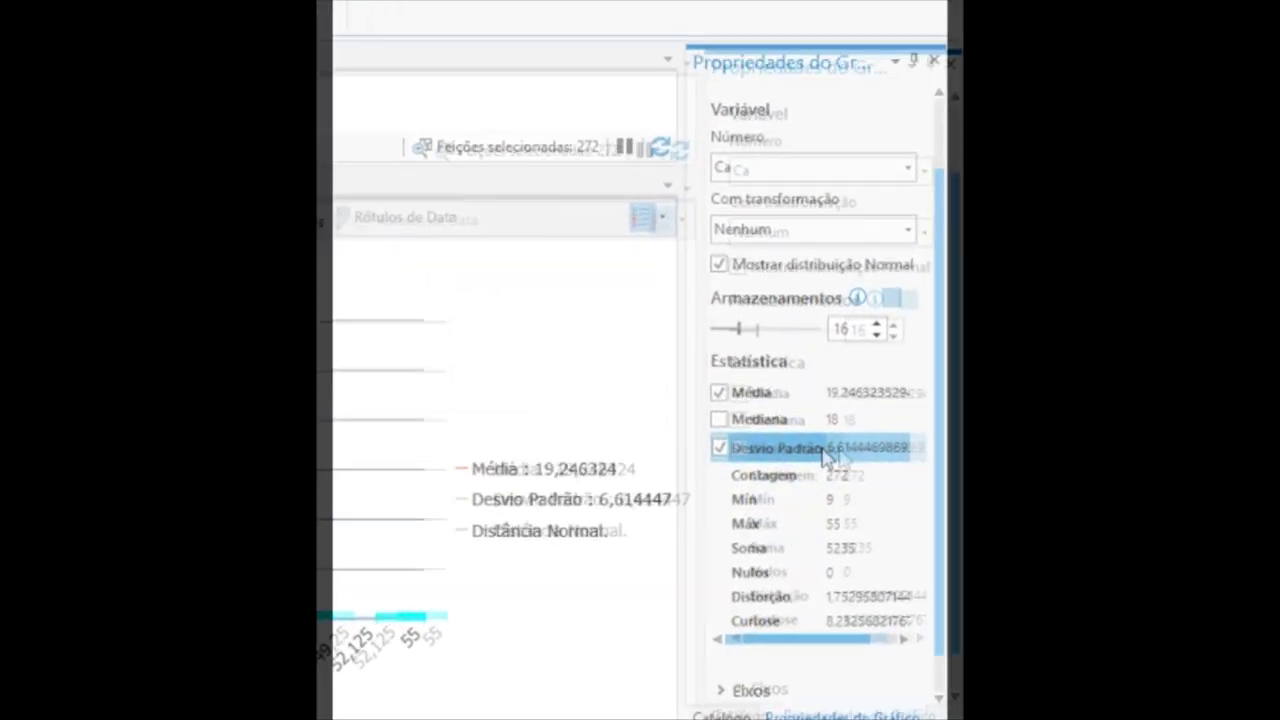
click(849, 452)
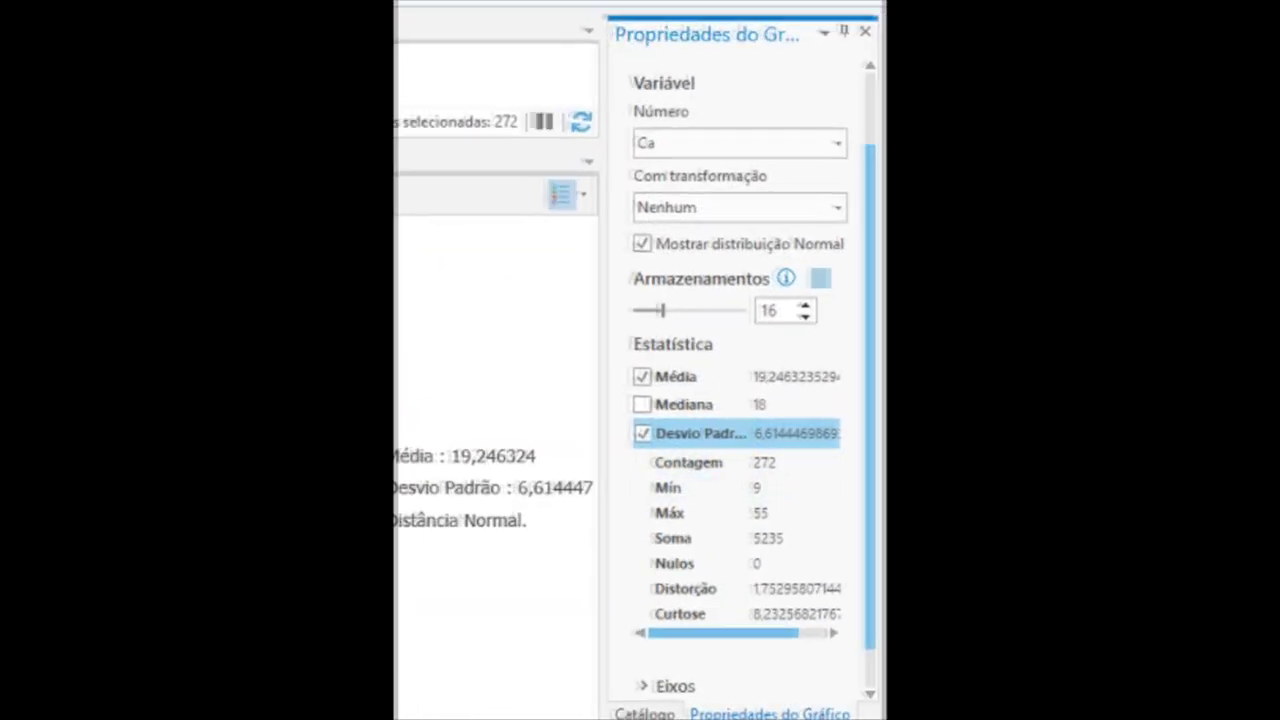
click(967, 701)
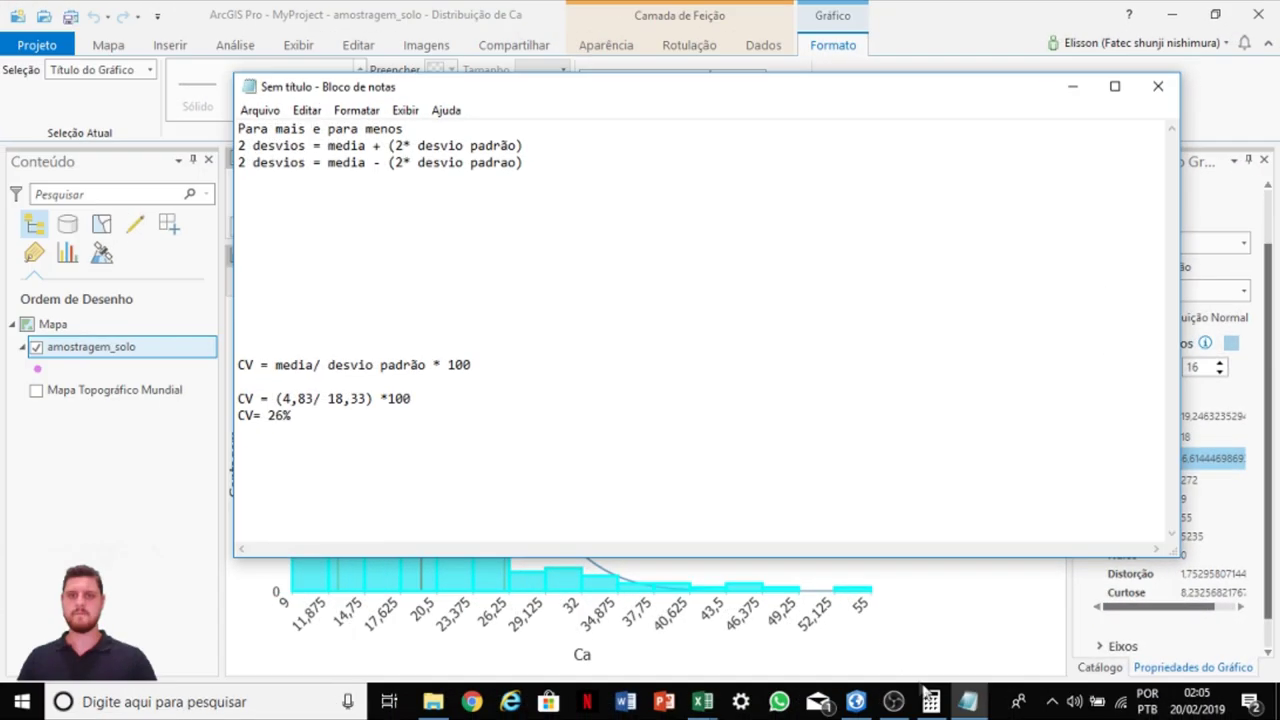
Step: Multiply 6,61 by 2 in Calculator and write the sum 13,22 + 19,24 below the formulas in the Notepad notes
click(931, 701)
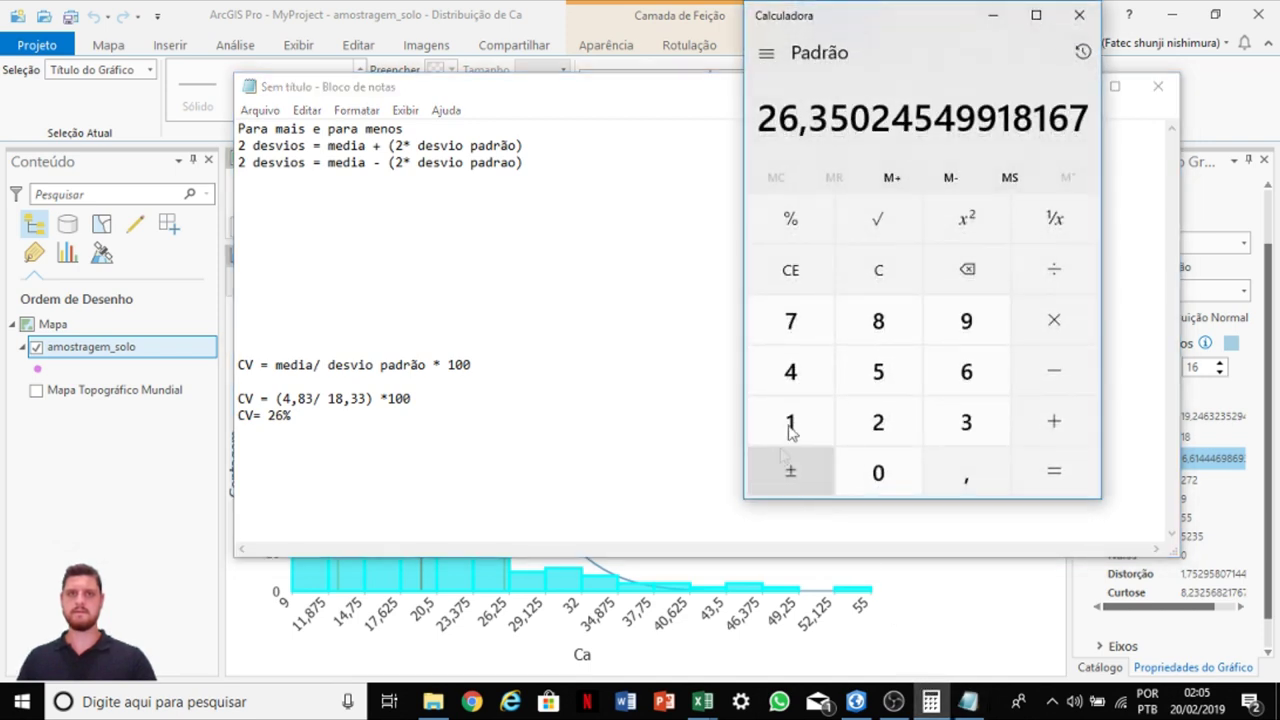
click(887, 279)
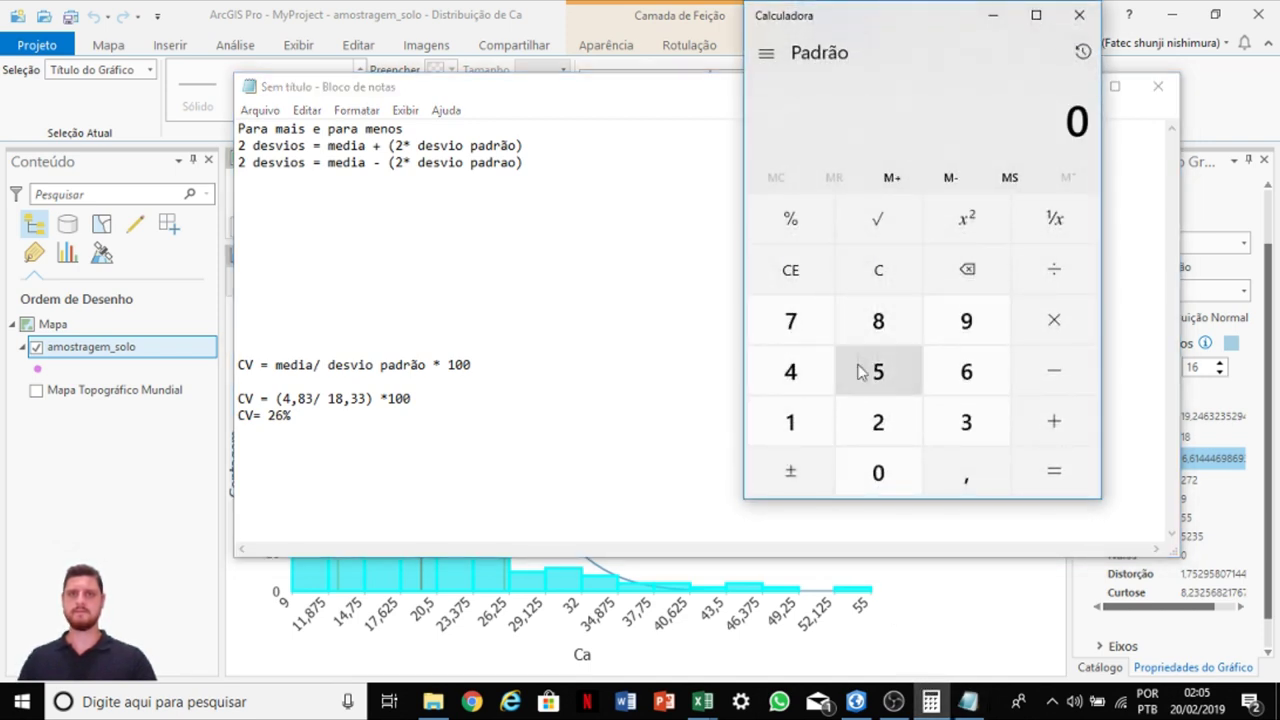
click(963, 371)
click(962, 468)
click(940, 373)
click(790, 421)
click(1053, 322)
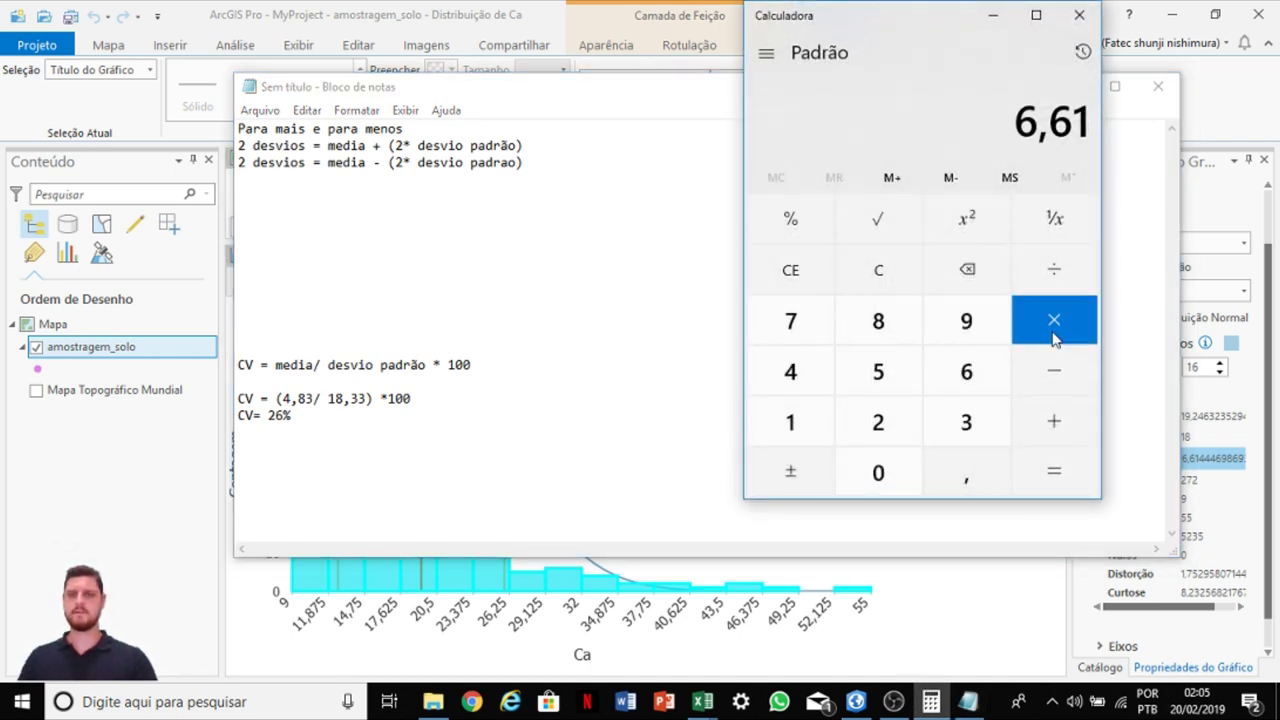
click(878, 422)
click(1053, 471)
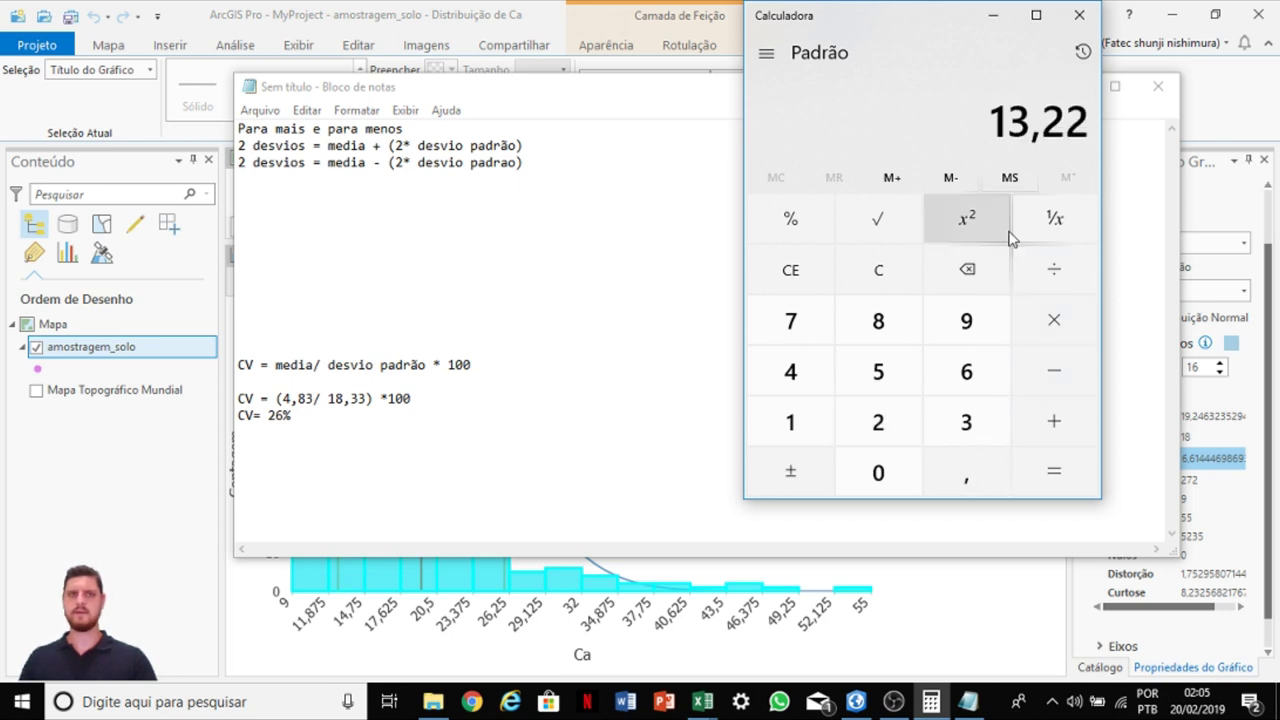
click(318, 213)
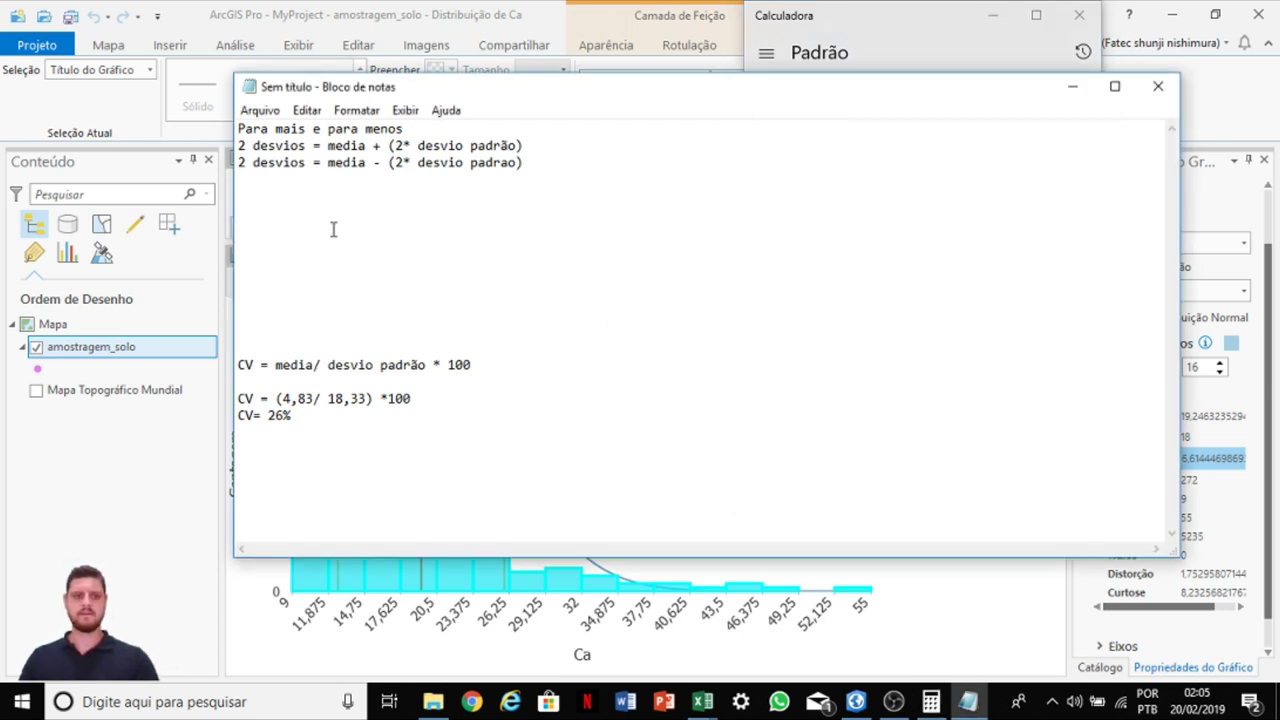
text(13,22 + 19,24 +)
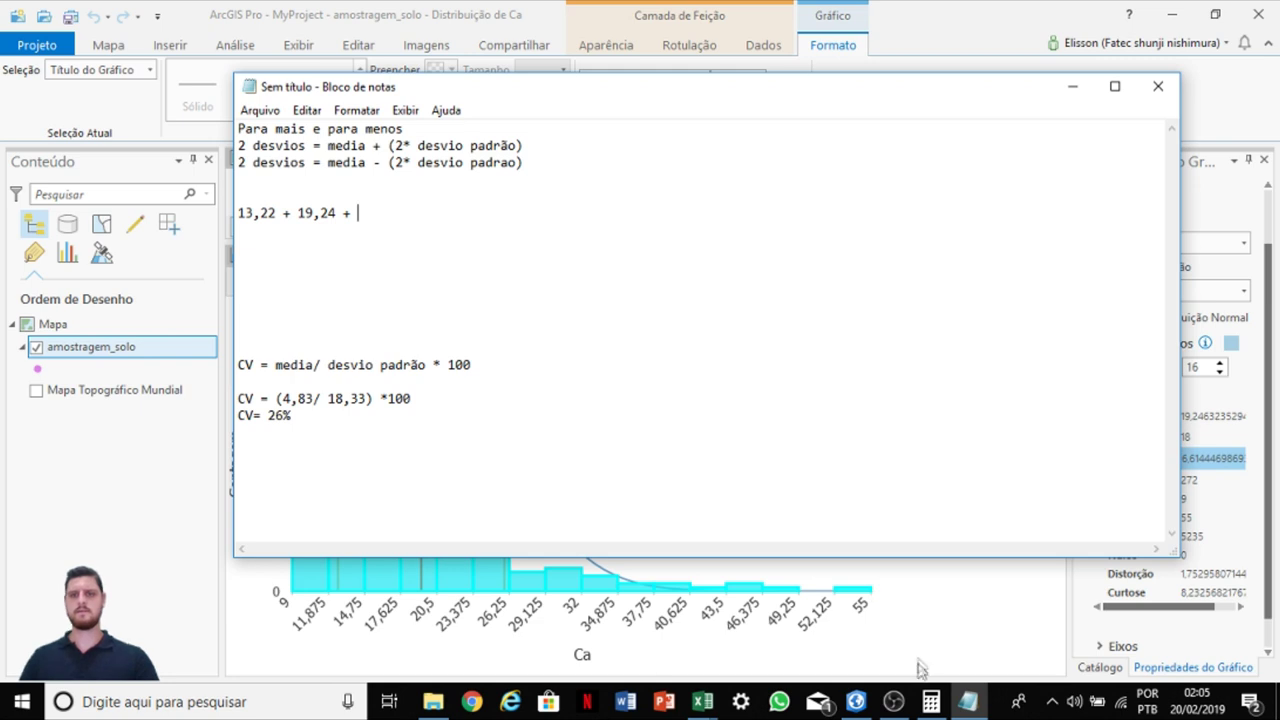
Step: Compute 13,22 + 19,24 in Calculator and complete the sum in the Notepad notes with the result 32,46
click(931, 701)
click(866, 303)
click(866, 274)
click(806, 421)
click(958, 423)
click(966, 472)
double_click(878, 421)
click(1039, 424)
click(815, 421)
click(966, 322)
click(949, 468)
click(878, 421)
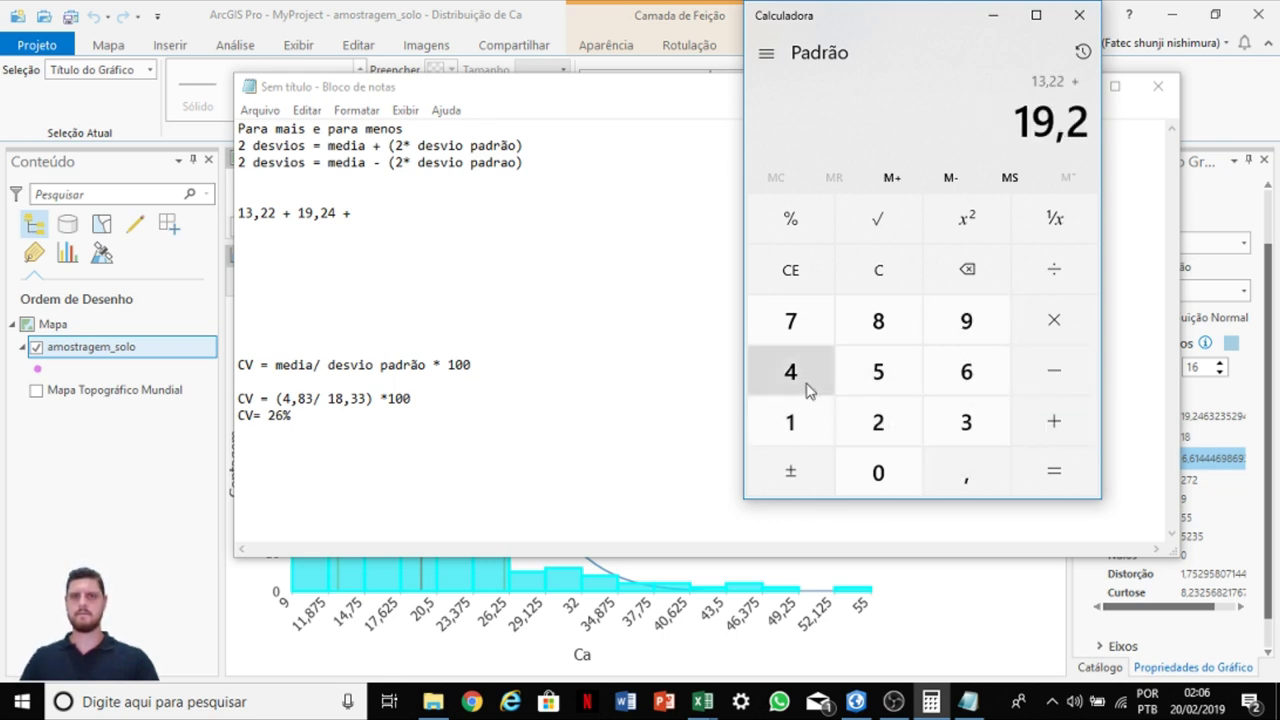
click(811, 388)
click(1057, 471)
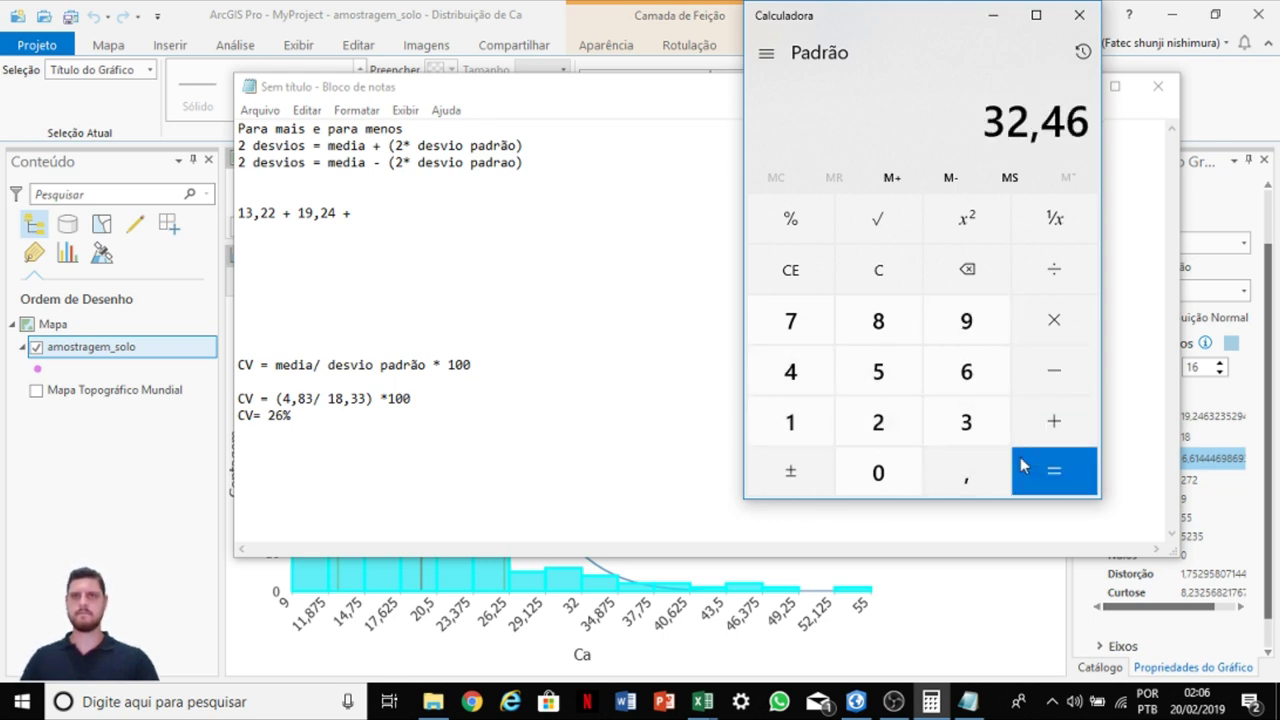
click(405, 230)
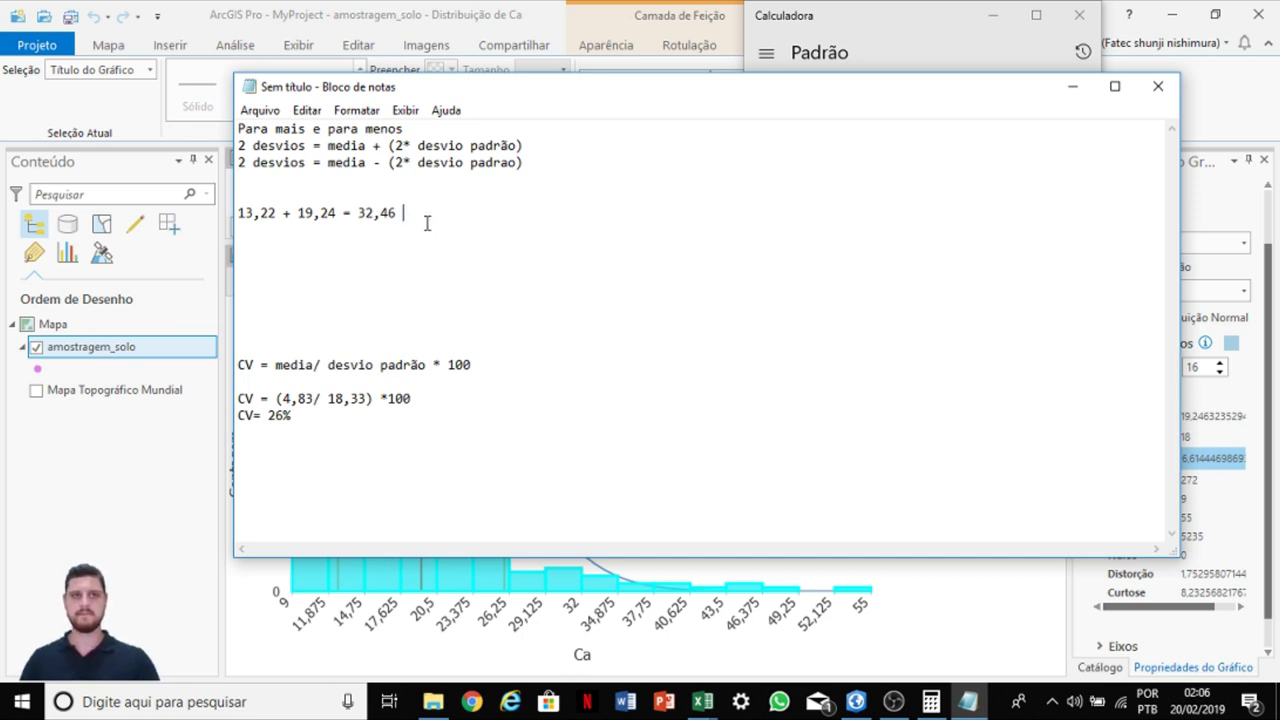
Step: Add the line 13,22 - 19,24 = to the Notepad notes and compute 19,24 minus 13,22 in Calculator
key(Return)
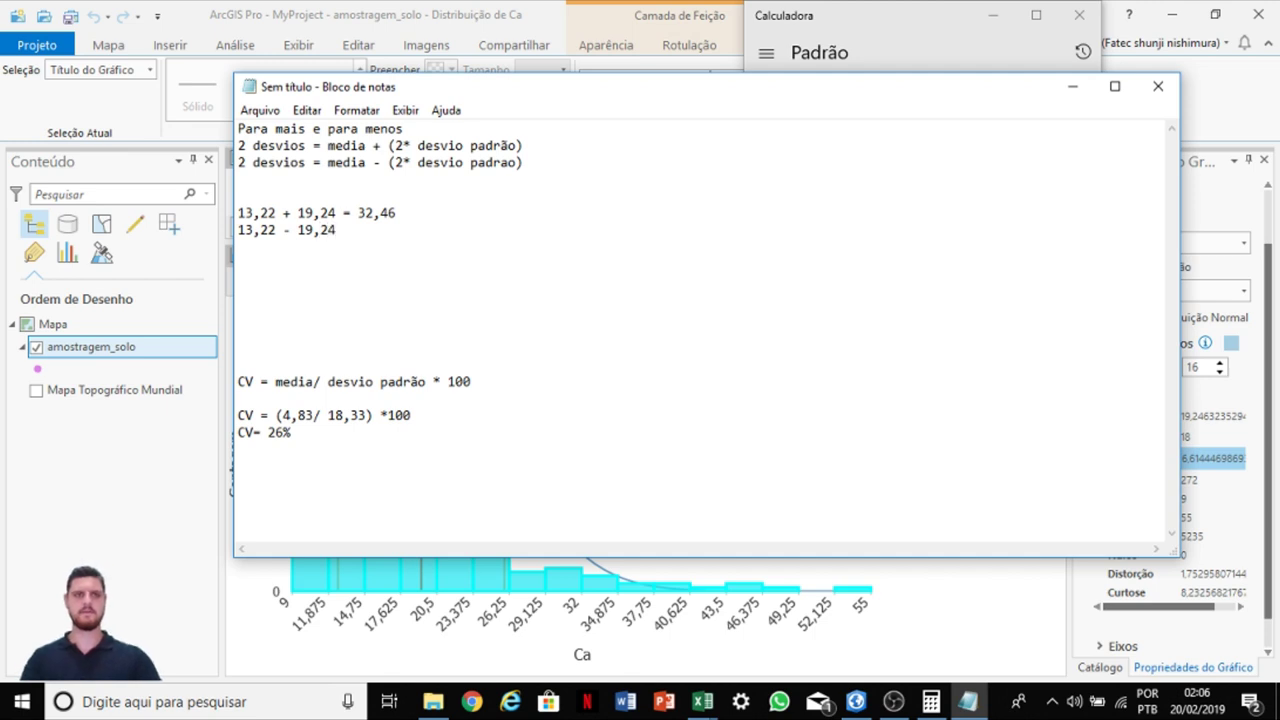
text(=)
click(930, 702)
click(966, 320)
click(963, 474)
click(845, 415)
click(798, 380)
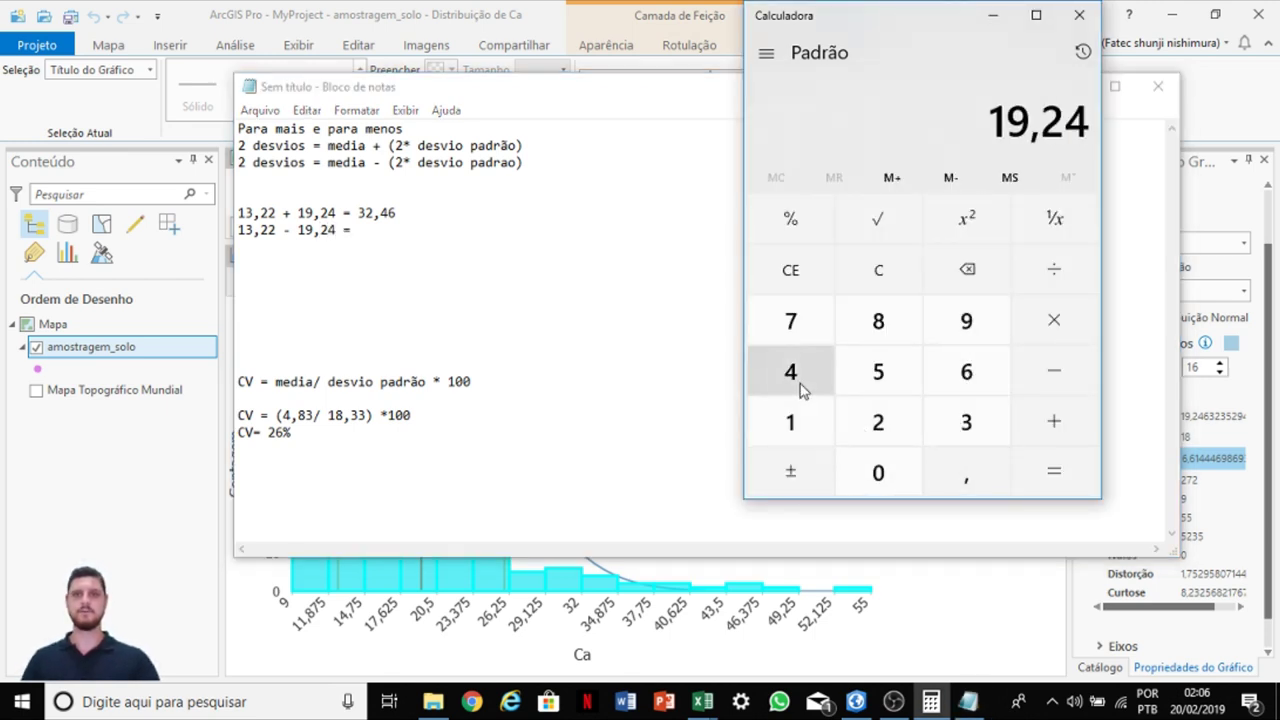
click(1055, 388)
click(790, 422)
click(966, 422)
click(966, 474)
click(878, 422)
click(878, 422)
click(1054, 471)
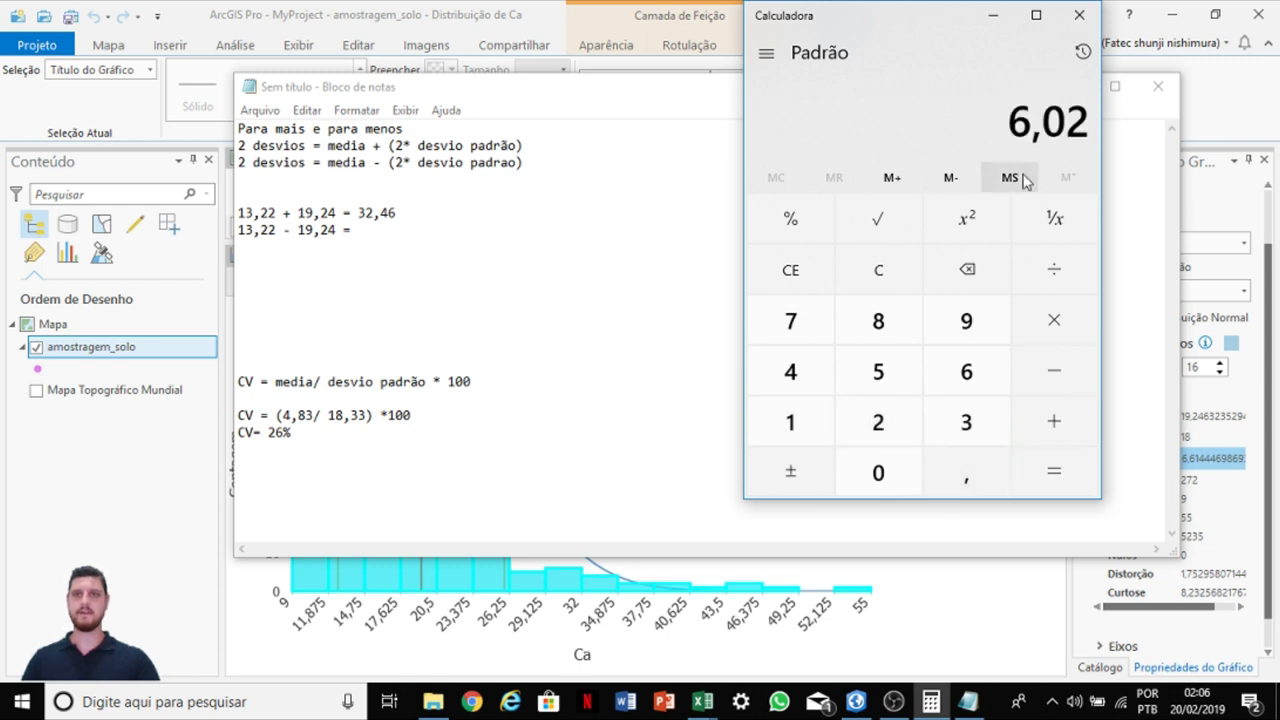
Step: Record 6,02 as the subtraction result in the notes, then minimize Notepad and Calculator to return to ArcGIS Pro
click(436, 240)
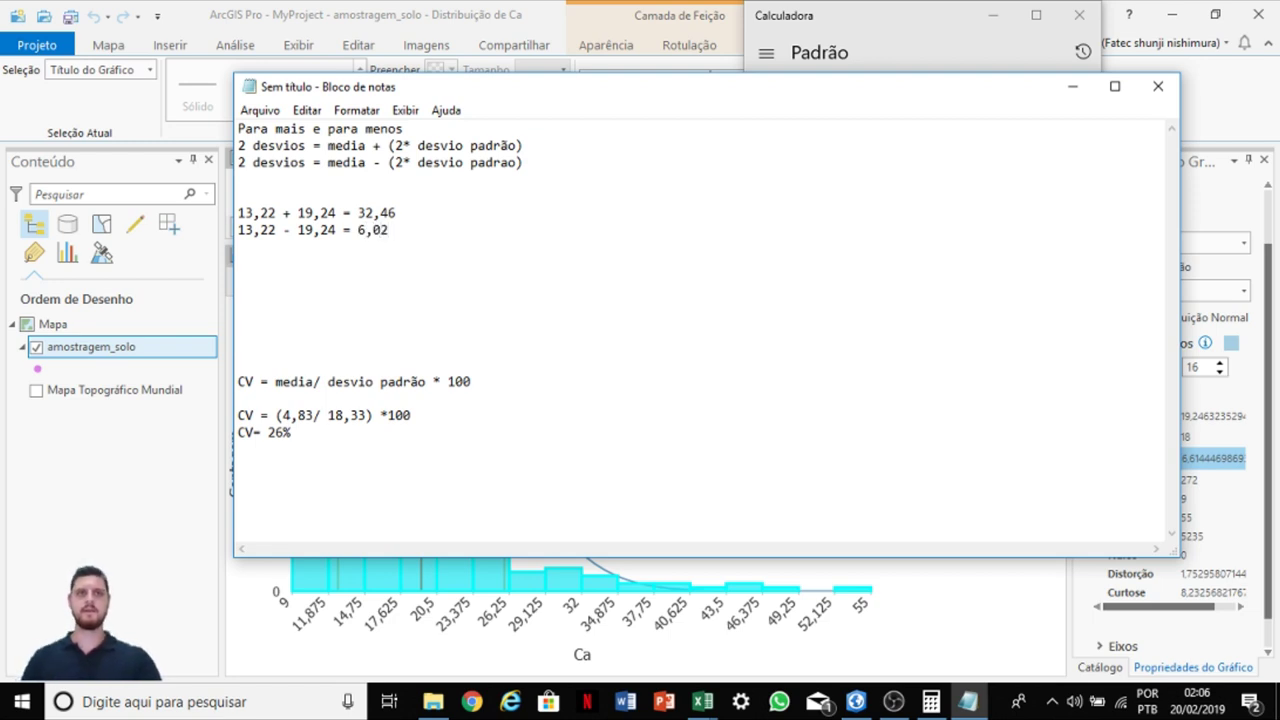
drag(388, 230, 358, 214)
click(369, 247)
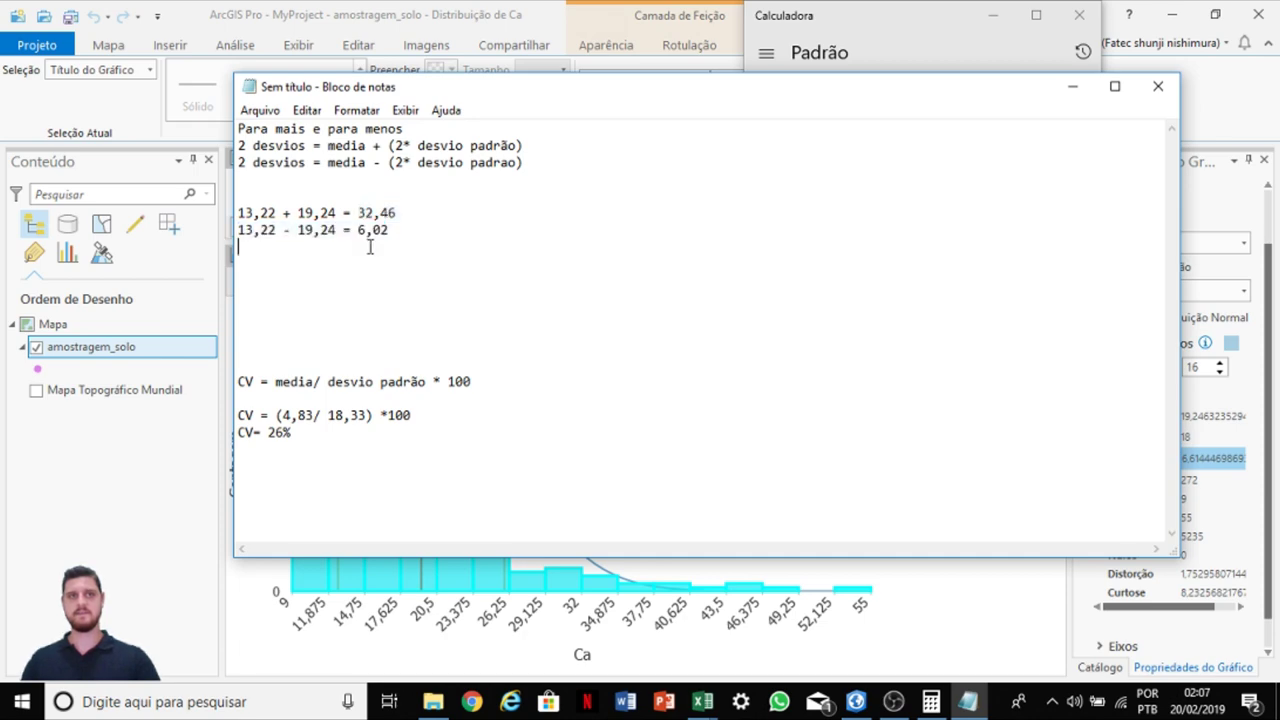
click(1072, 86)
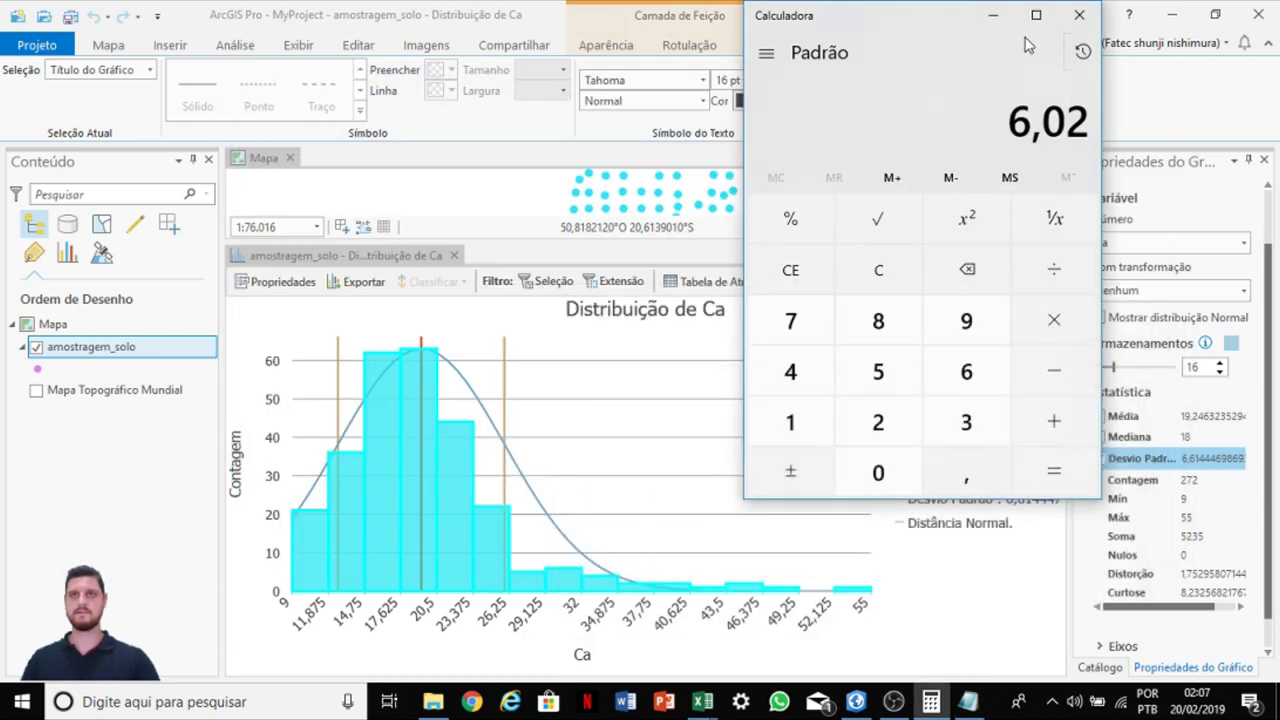
click(994, 15)
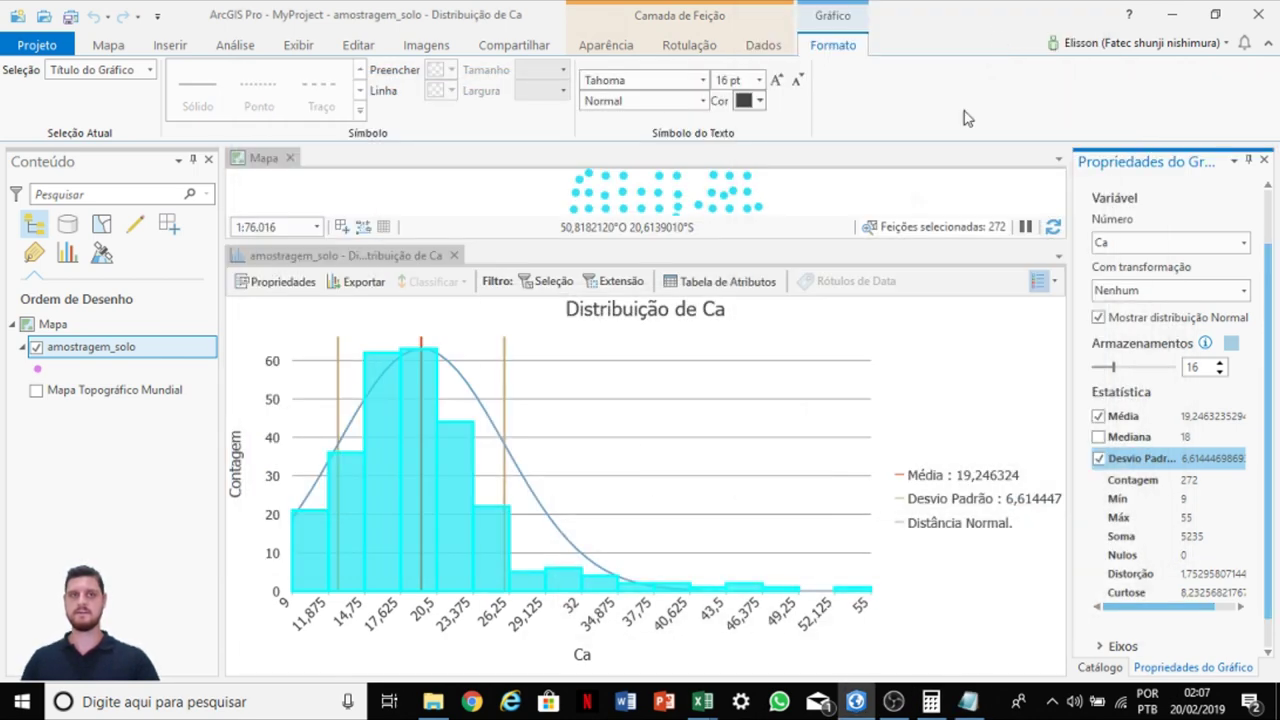
Step: Add the clause "And Ca é Maior Que 6,02" to the definition query of the amostragem_solo layer
right_click(101, 356)
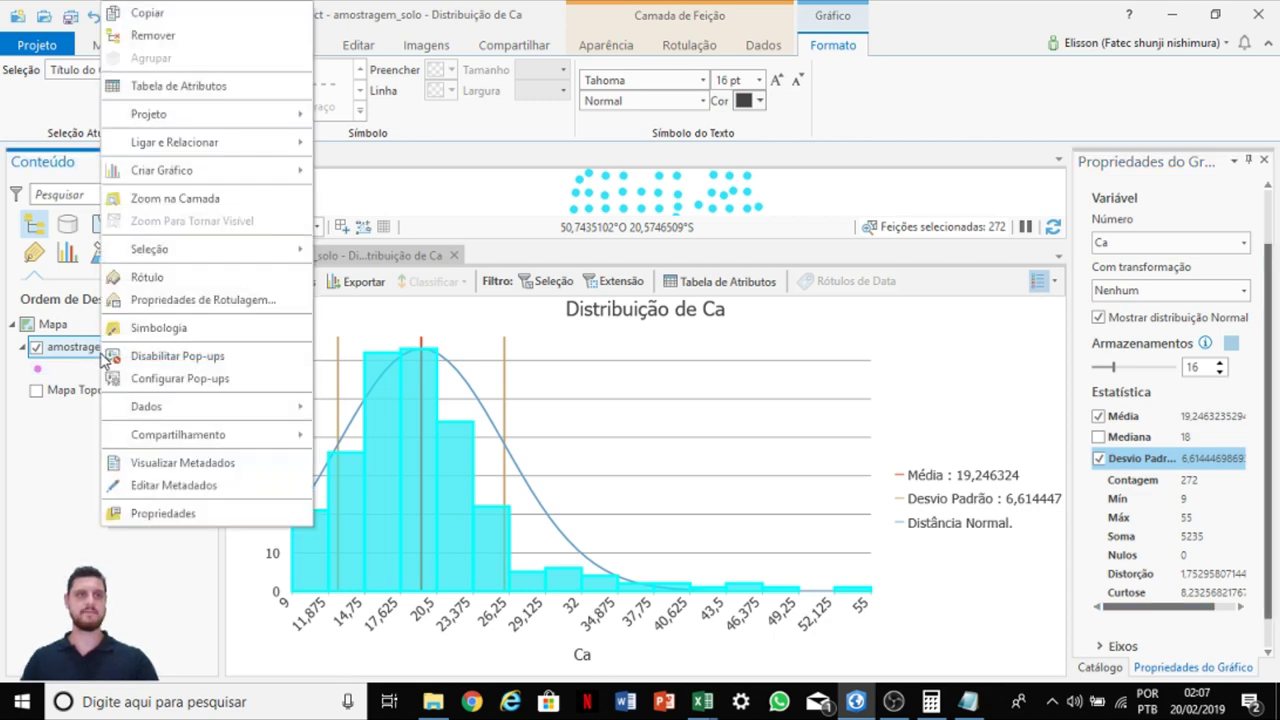
click(158, 516)
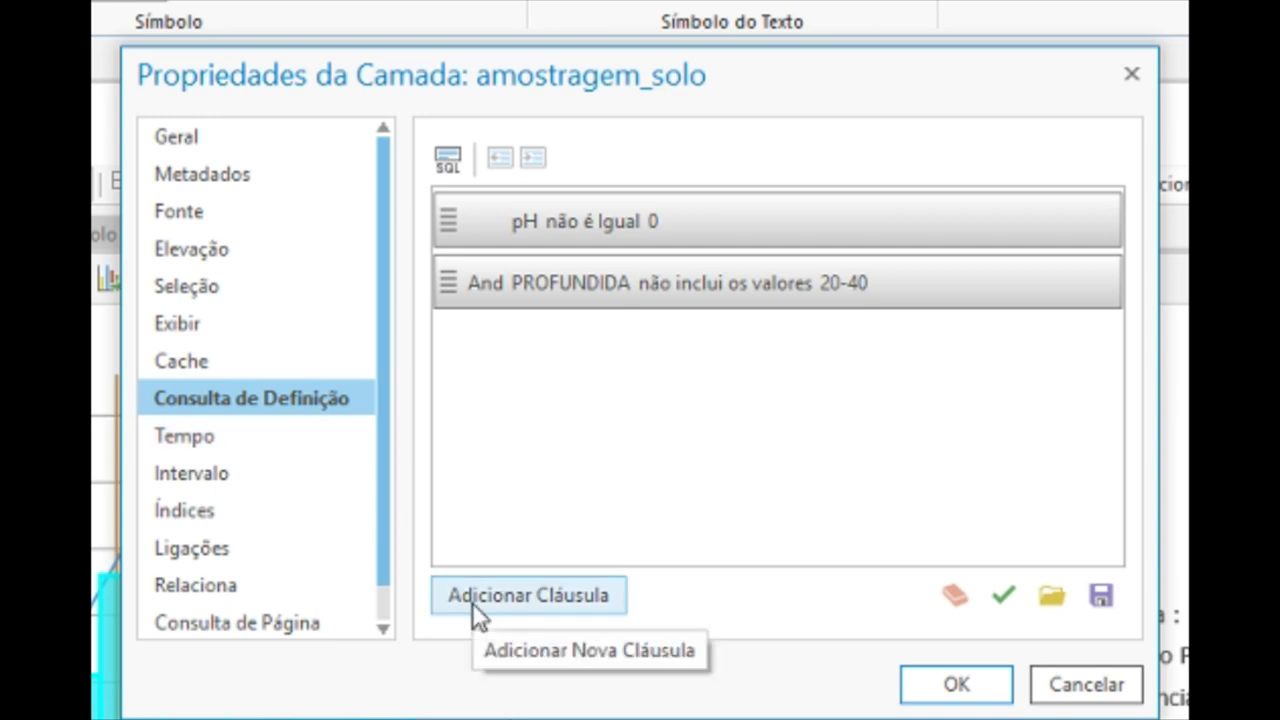
click(524, 588)
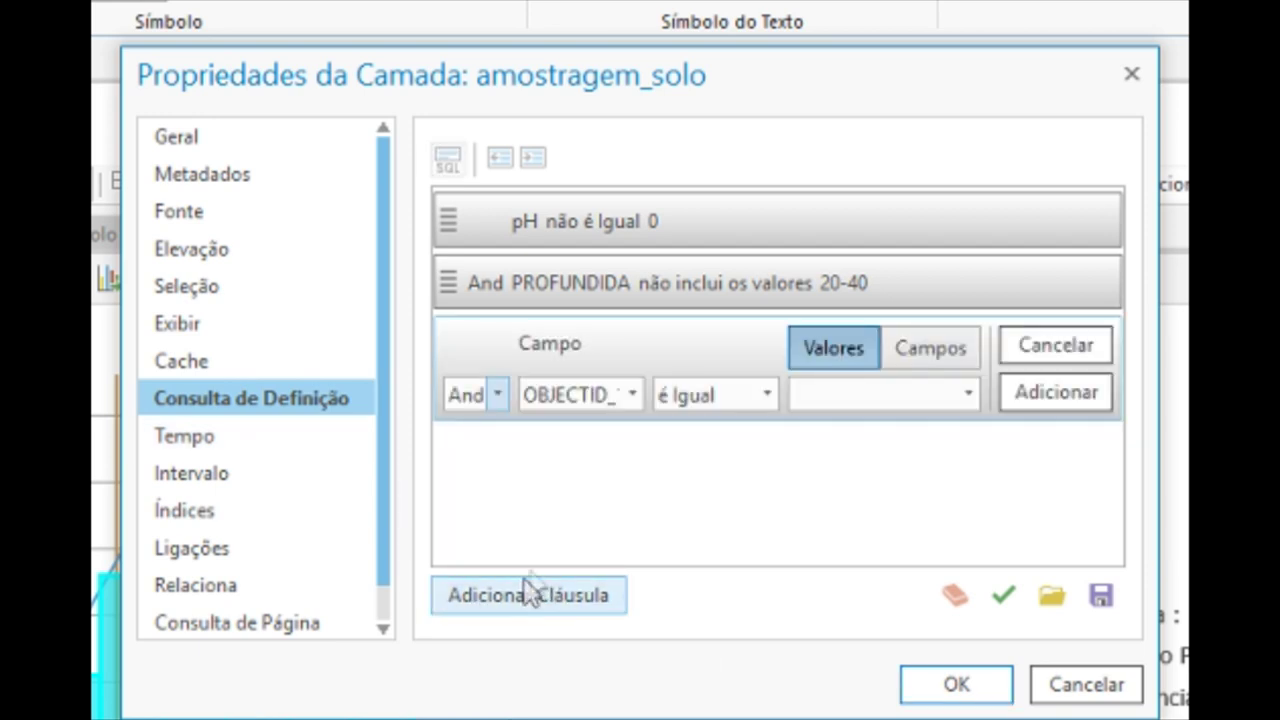
click(636, 395)
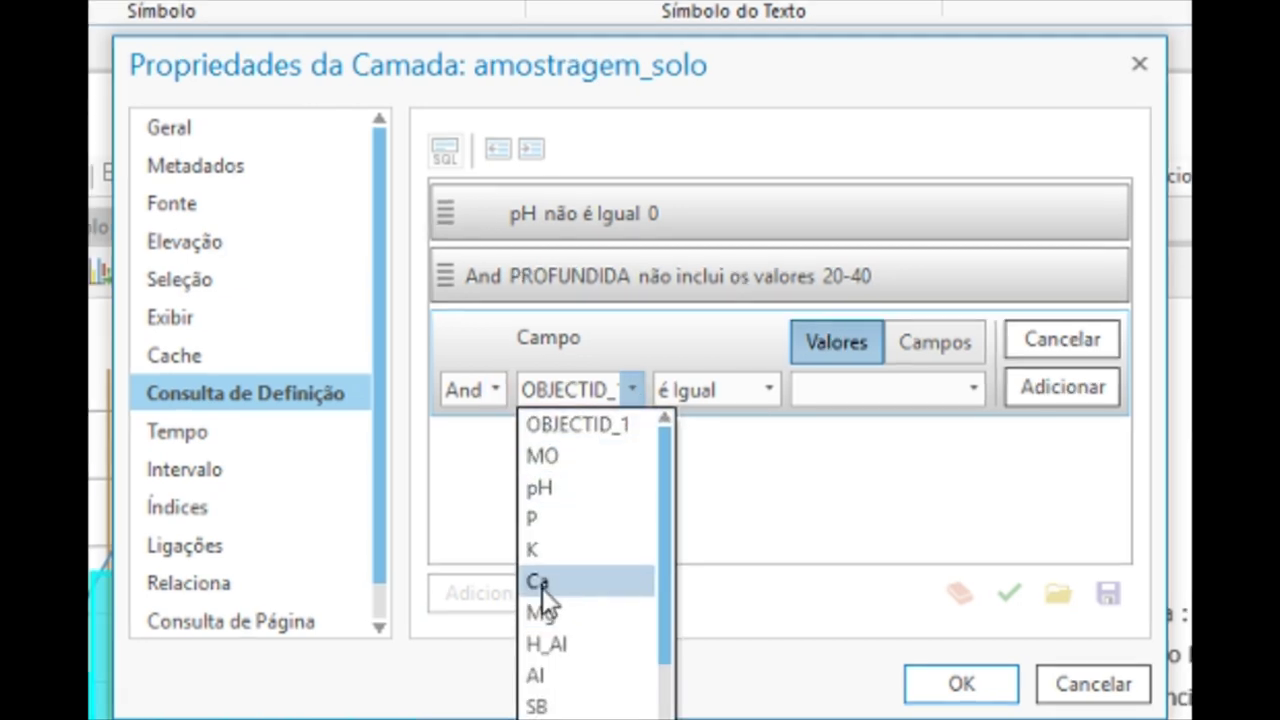
click(542, 585)
click(769, 392)
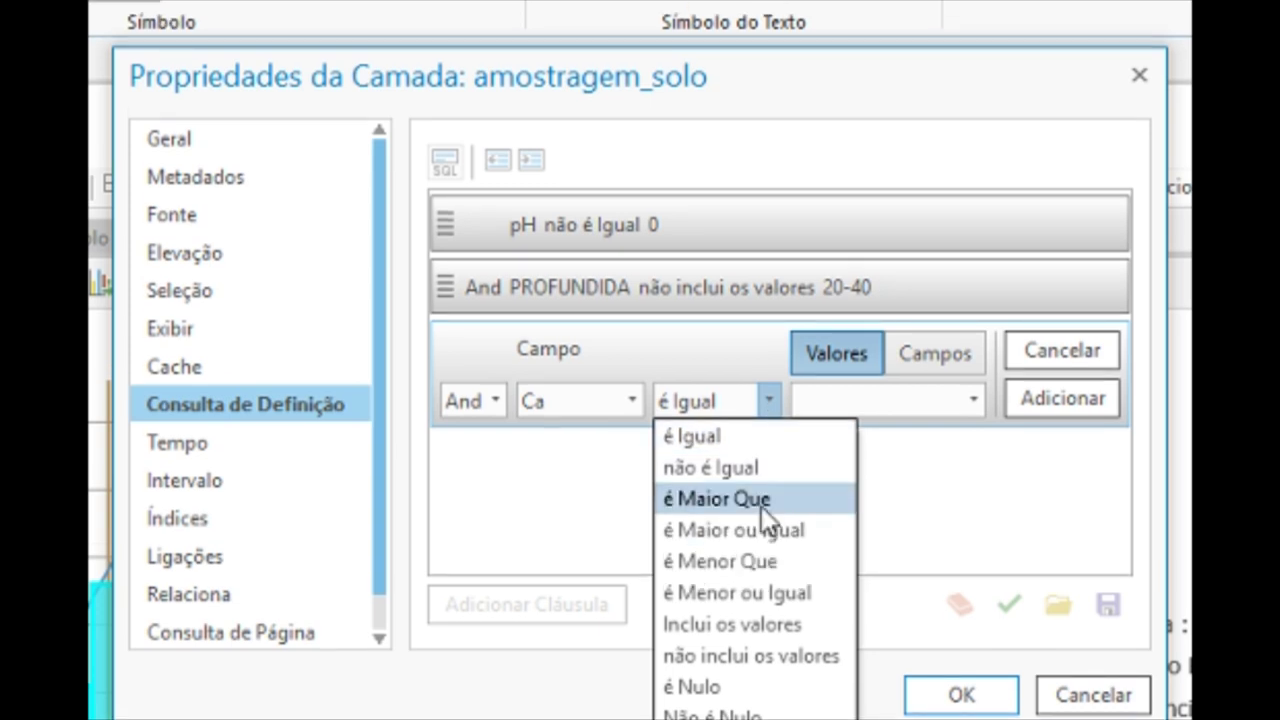
click(761, 492)
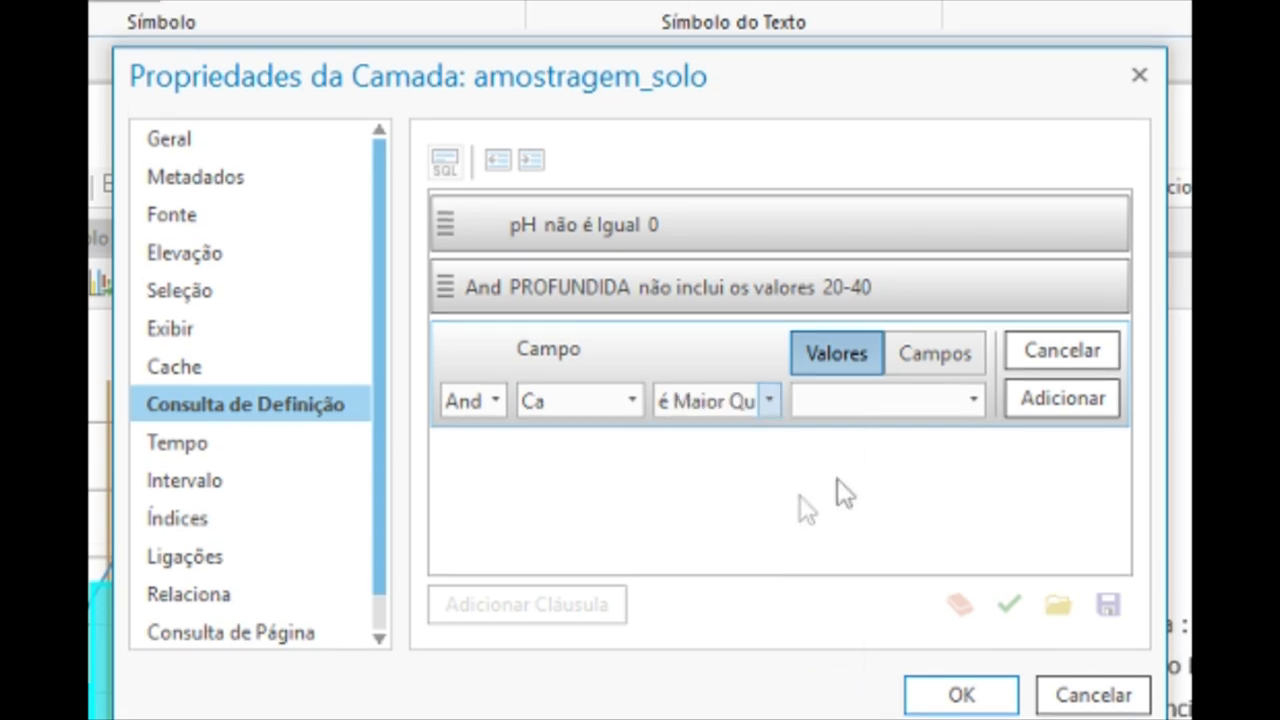
click(974, 402)
click(904, 408)
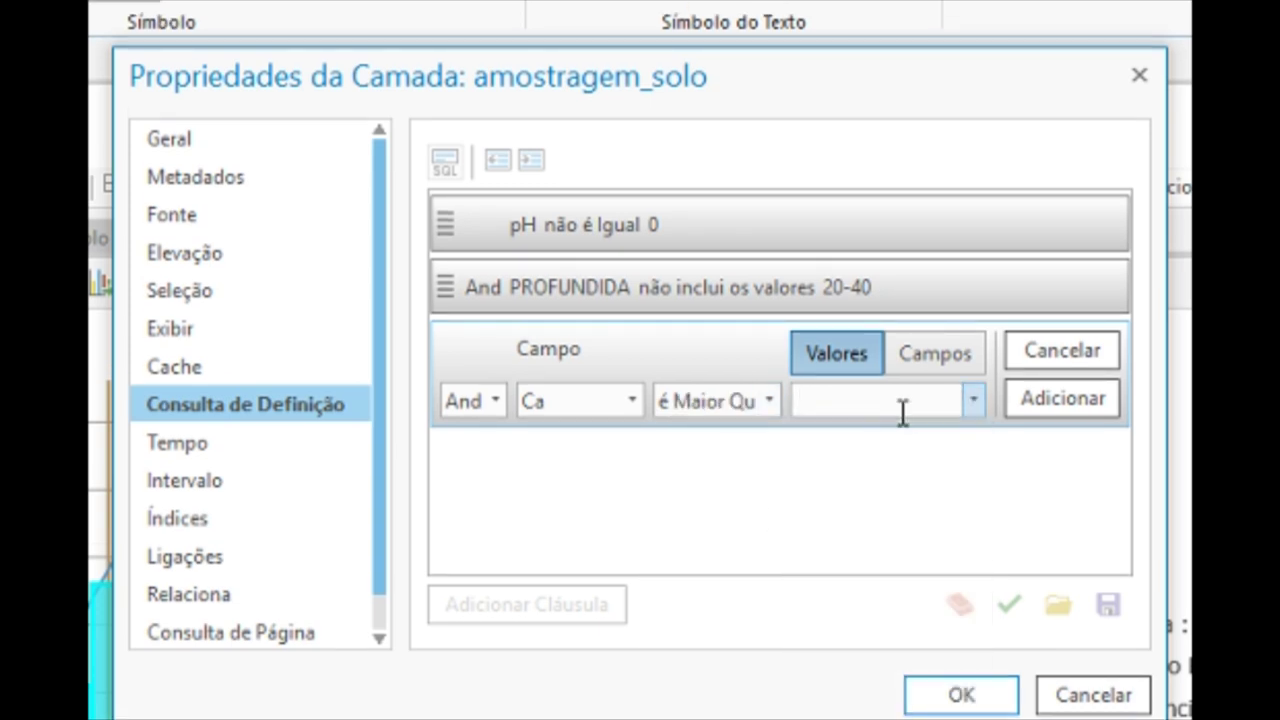
text(6,02)
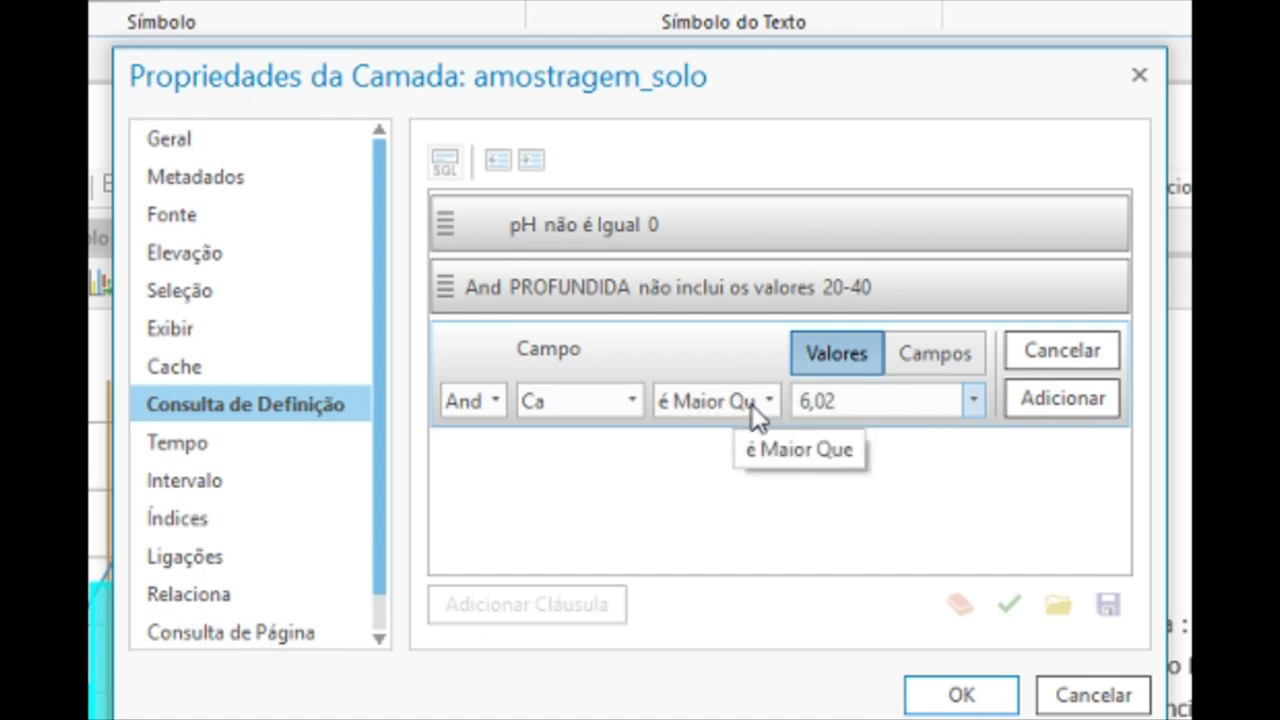
click(1032, 410)
Step: Add the clause "And Ca é Menor Que 32,46" after checking the limit in the Notepad notes, and apply the definition query
click(591, 605)
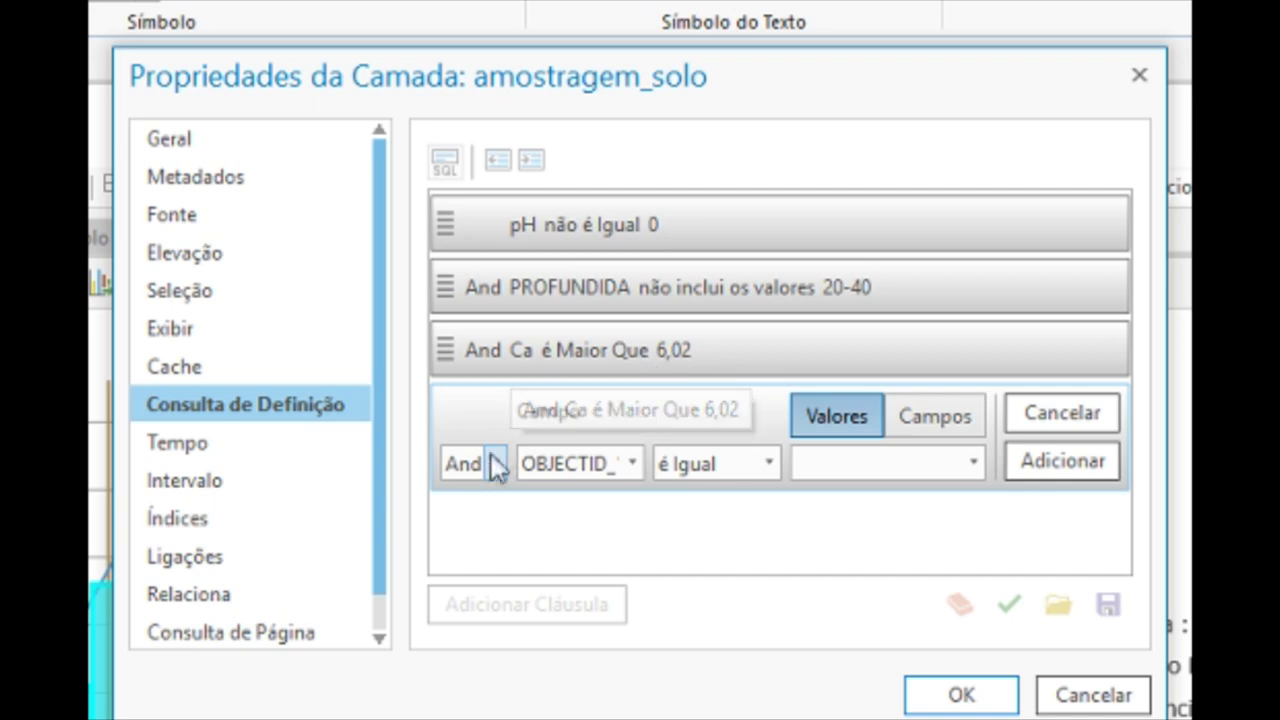
click(630, 464)
click(590, 656)
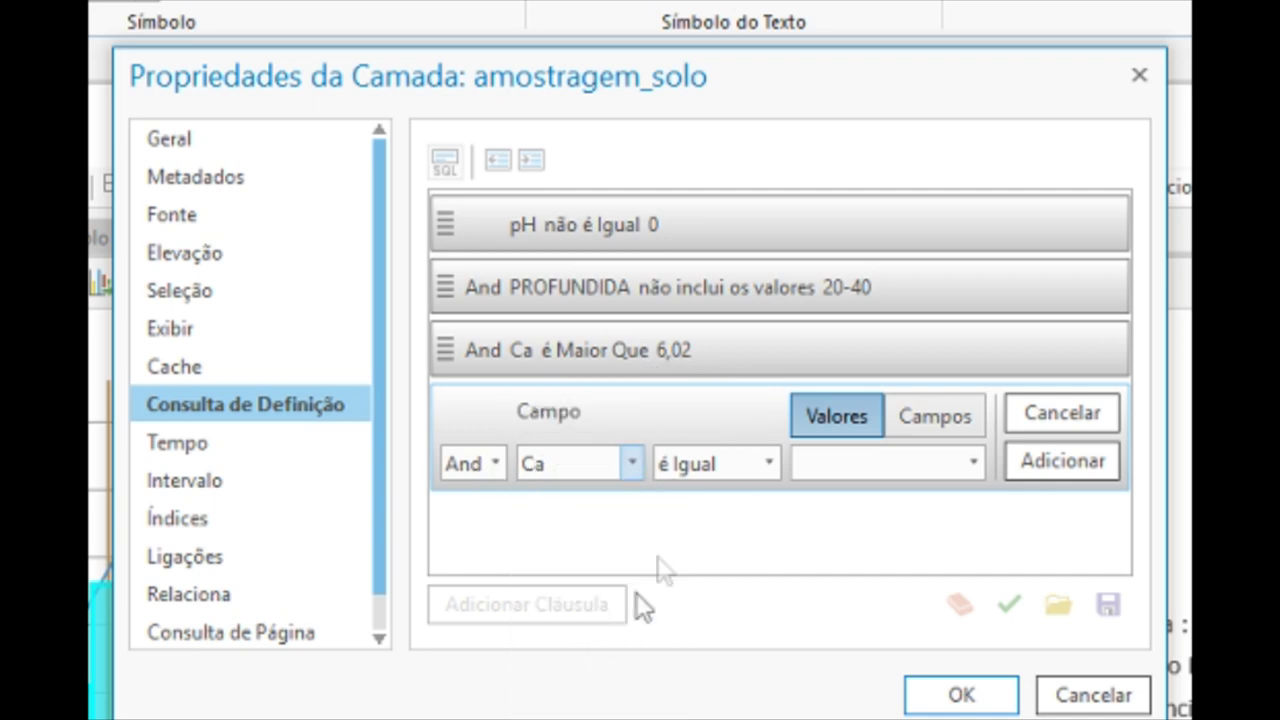
click(767, 463)
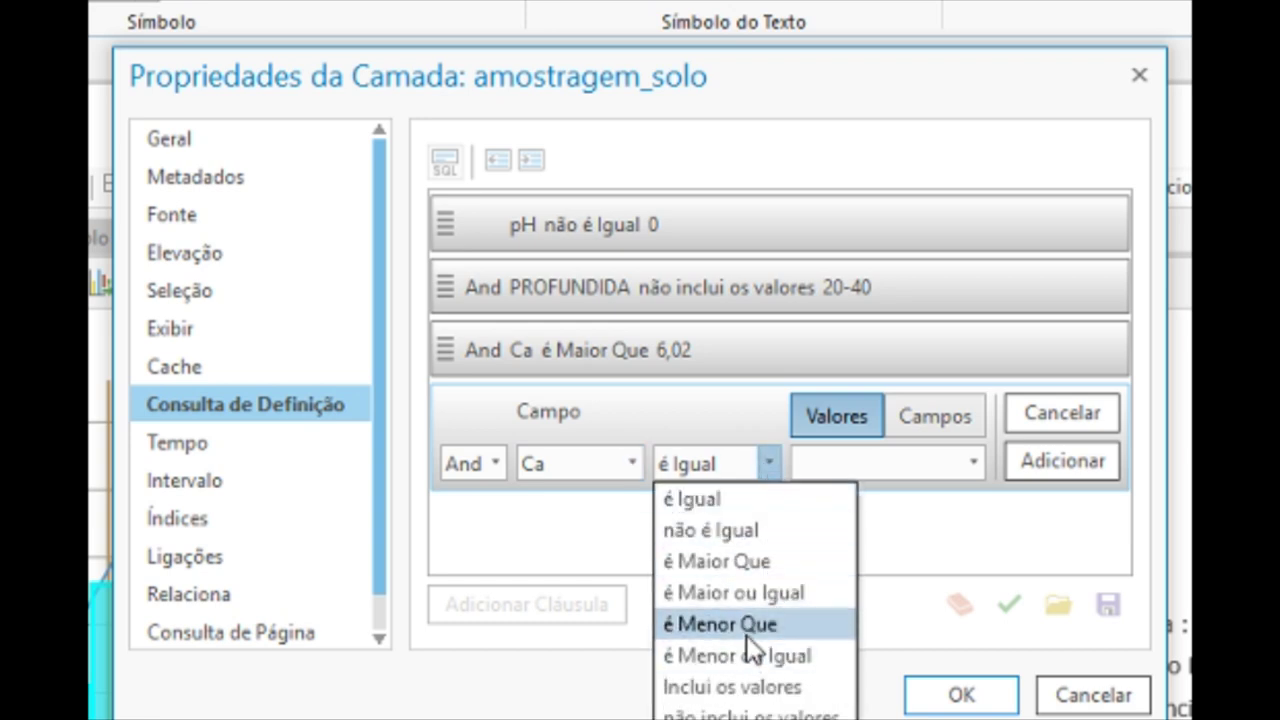
click(748, 624)
click(866, 474)
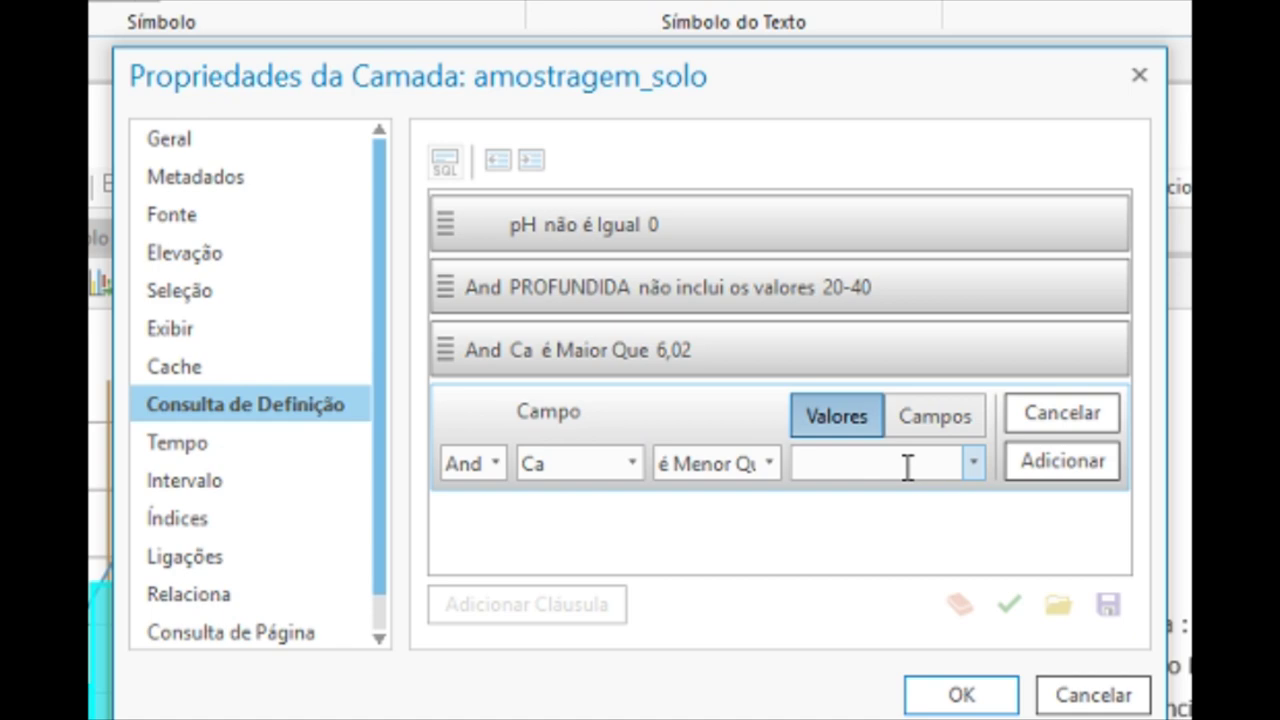
text(32,46)
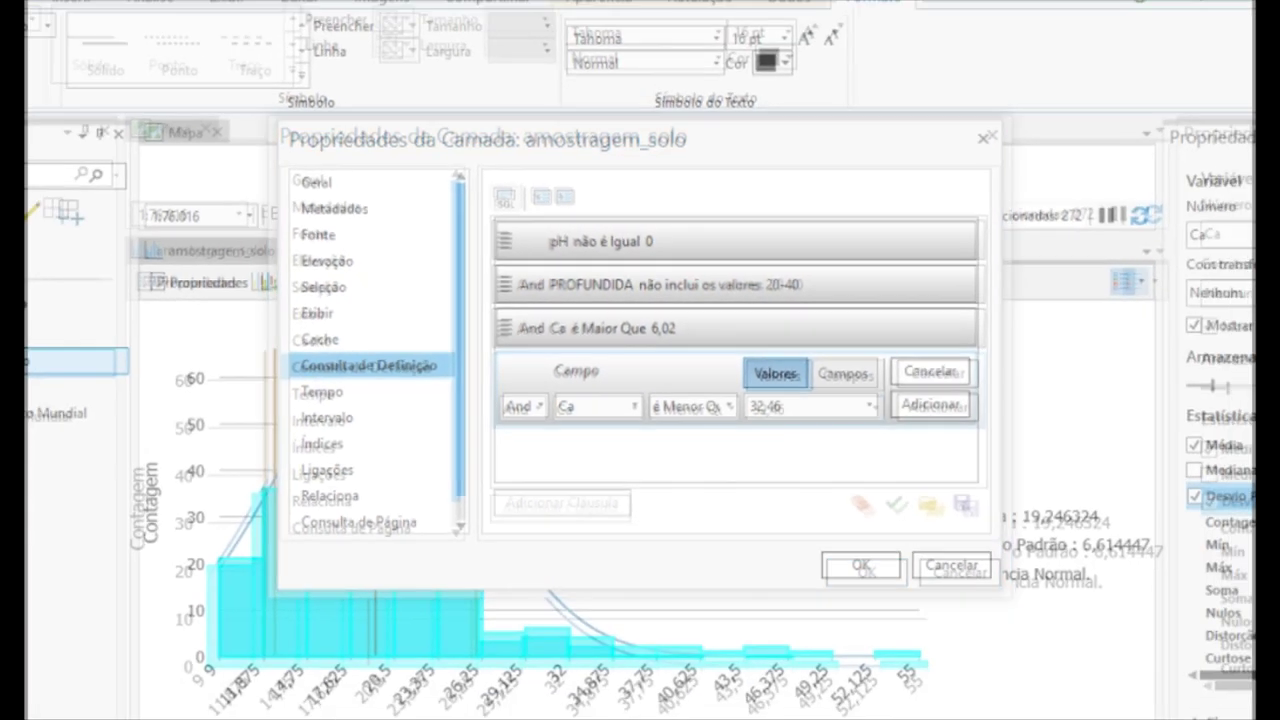
click(955, 703)
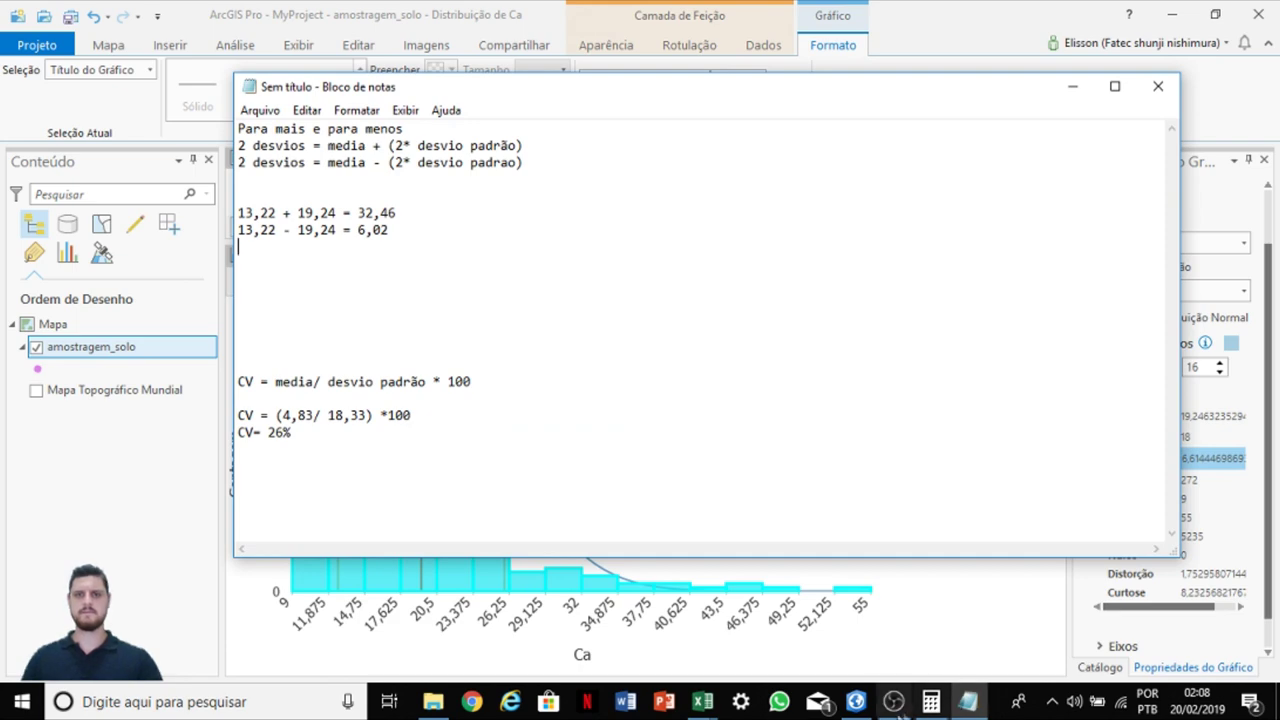
click(855, 702)
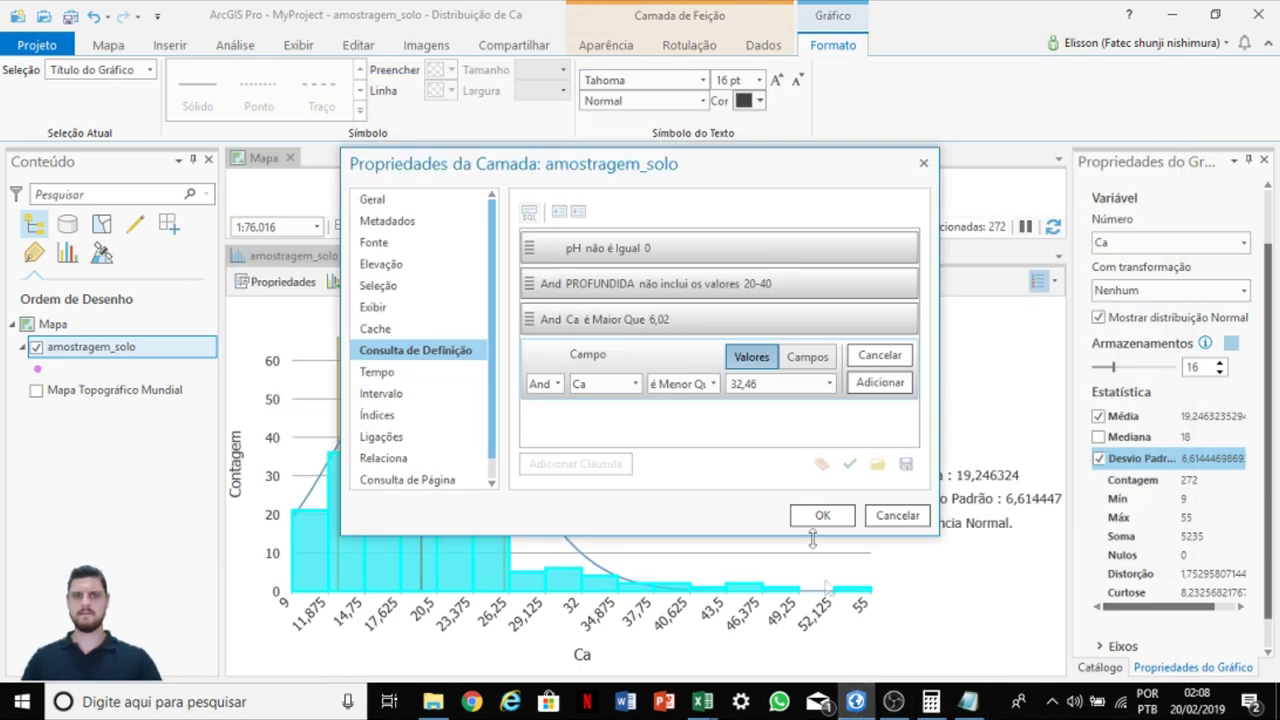
click(878, 385)
click(822, 516)
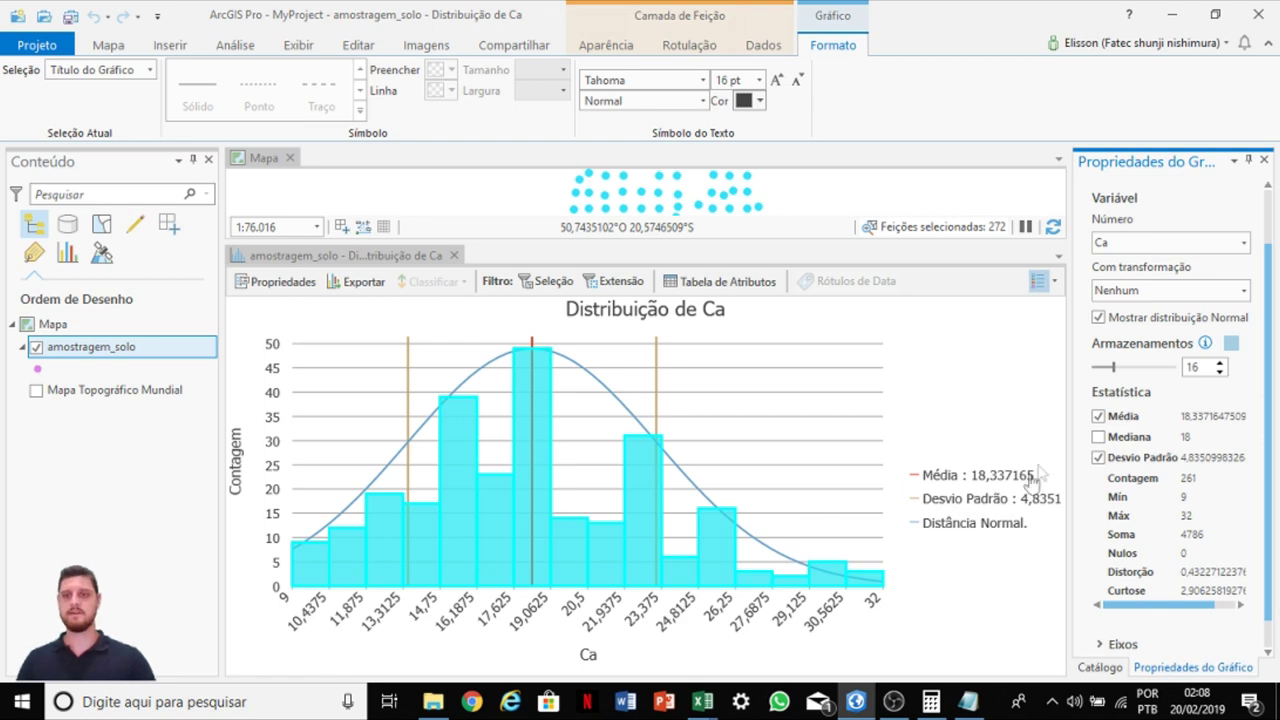
Step: Complete the coefficient of variation formula in the Notepad notes as CV = desvio padrão/ media * 100
mouse_move(968, 703)
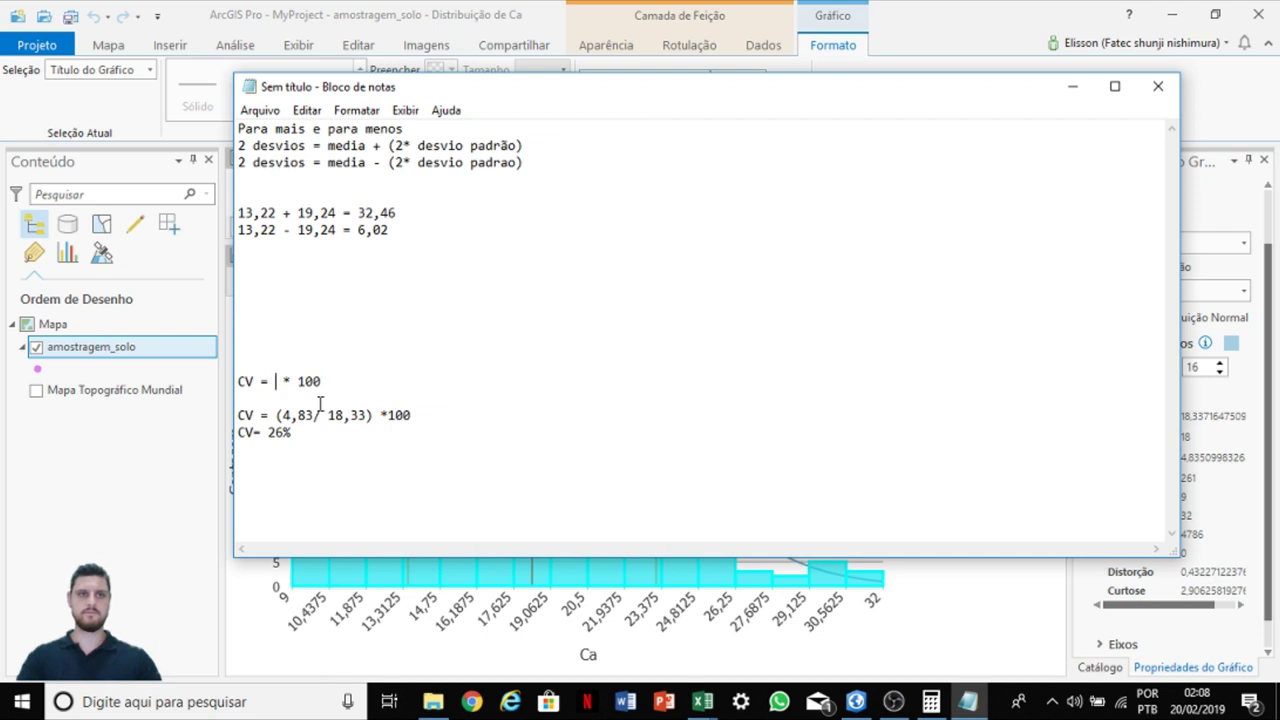
text(desvio )
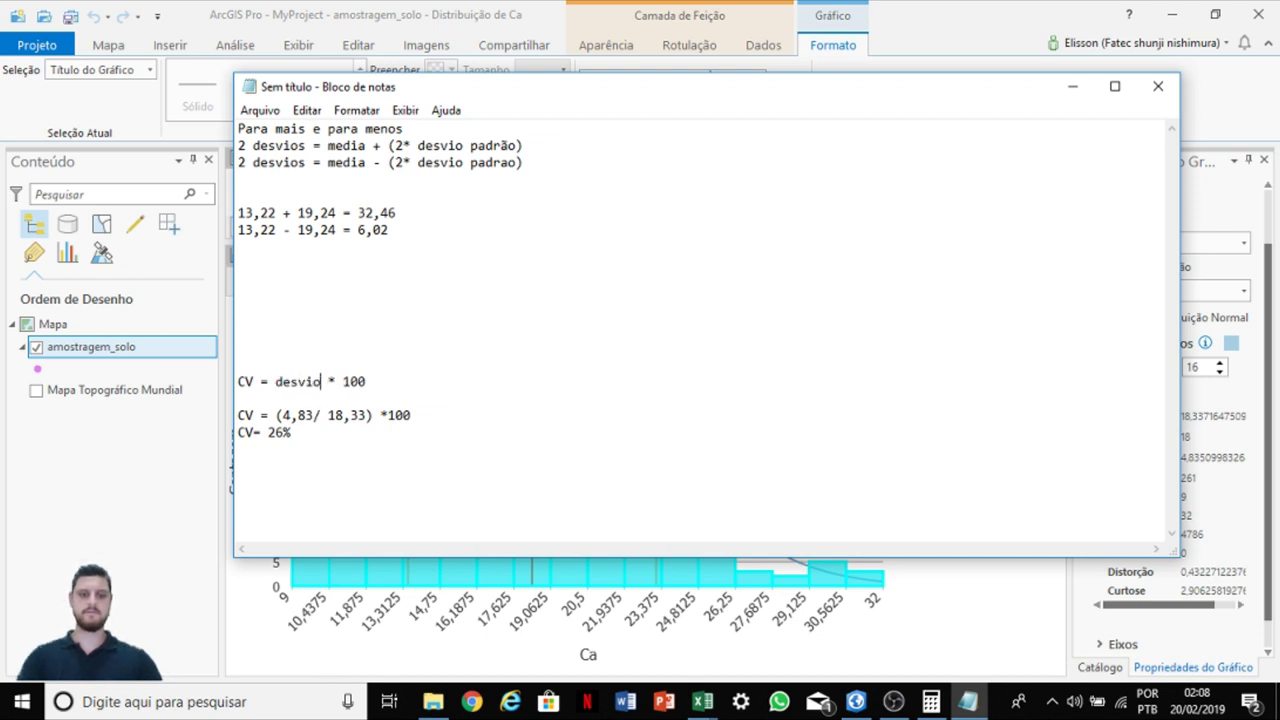
text(padrão)
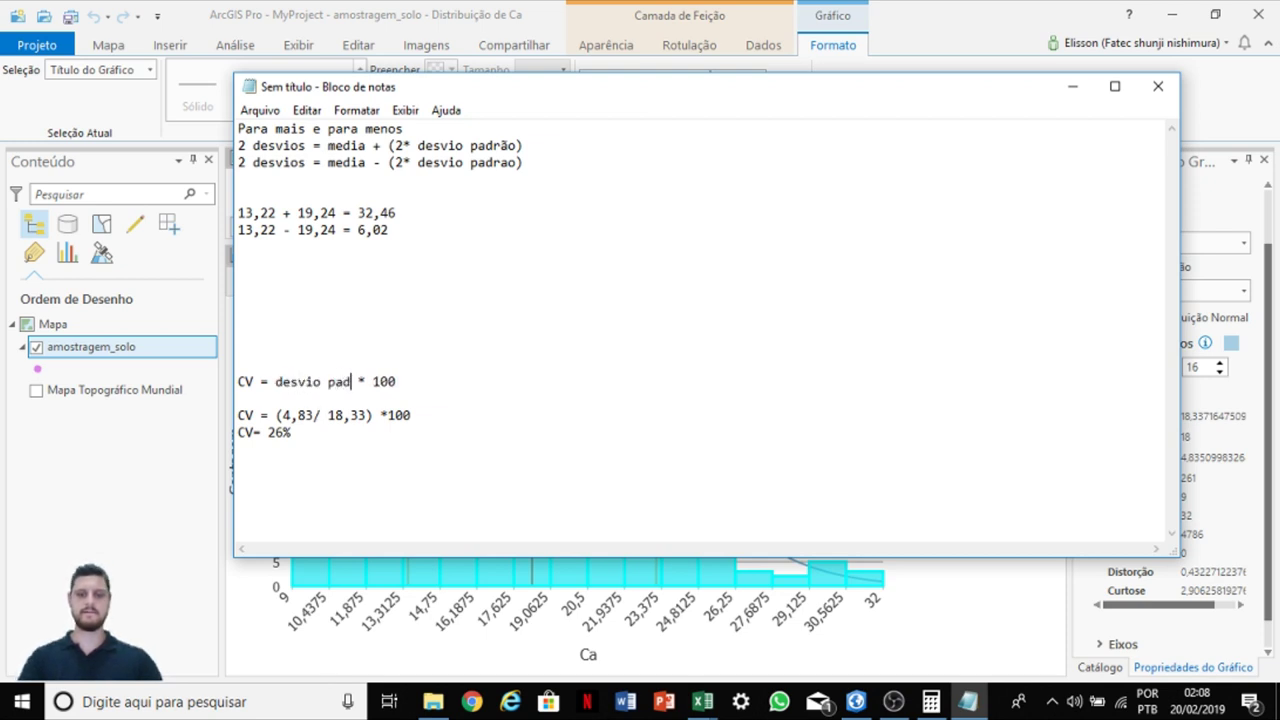
key(Delete)
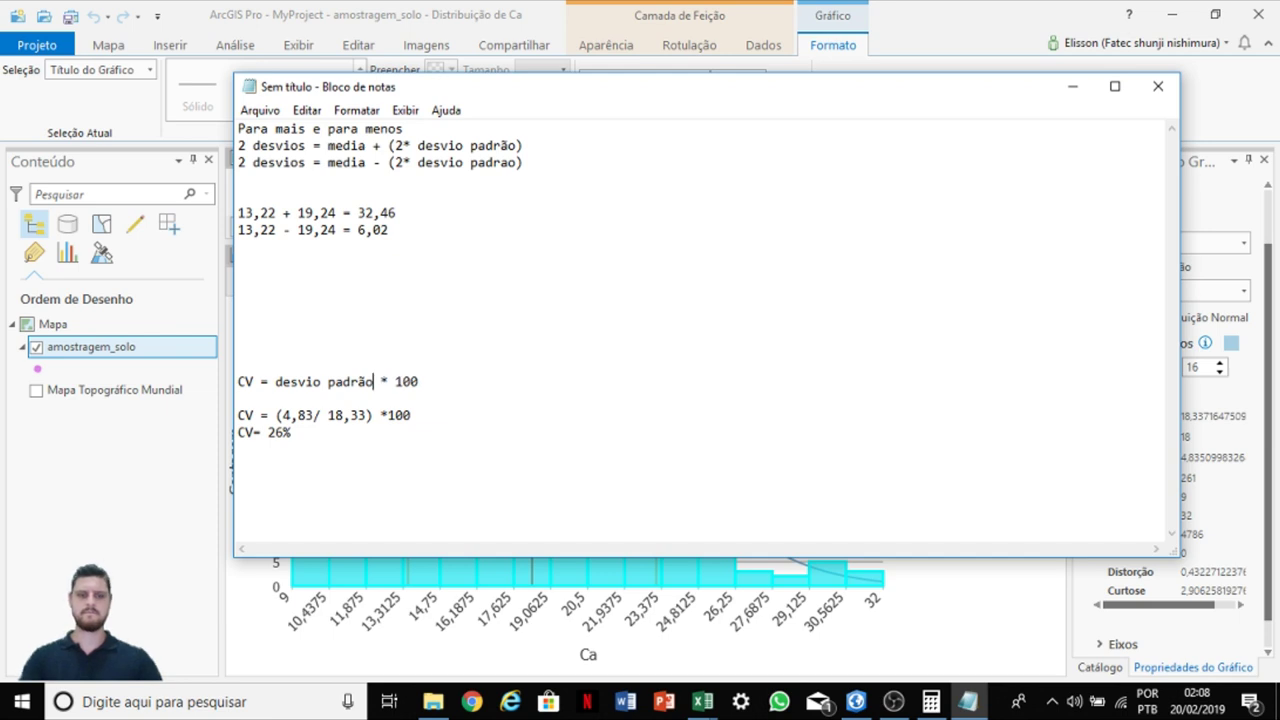
text(/ media)
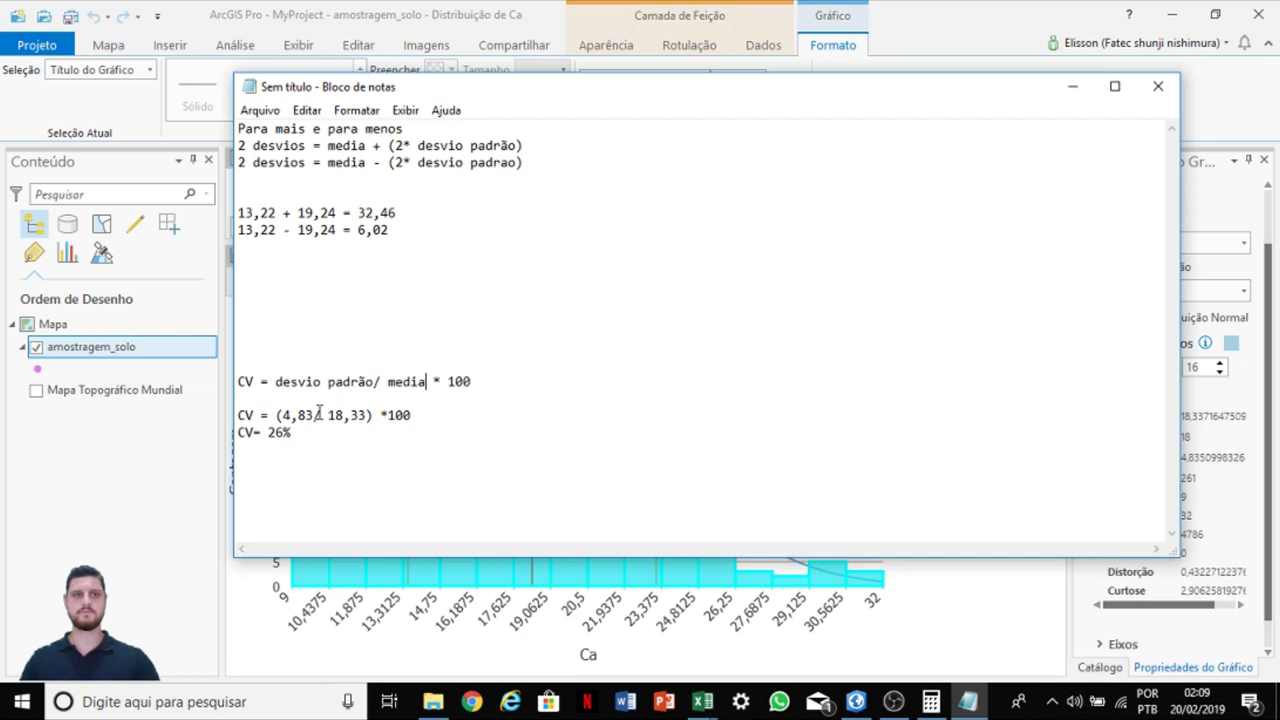
Step: Compare the mean and standard deviation in the Ca chart properties with the CV calculation in Notepad, then minimize Notepad
click(857, 701)
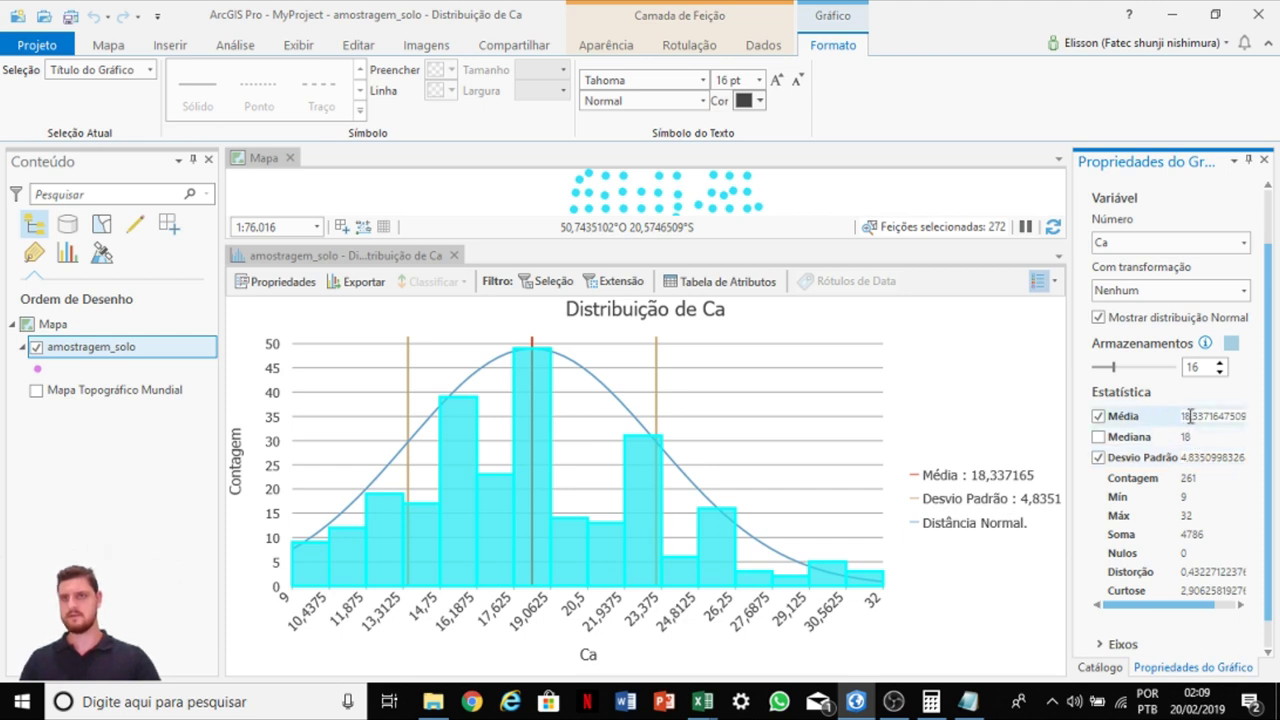
click(967, 701)
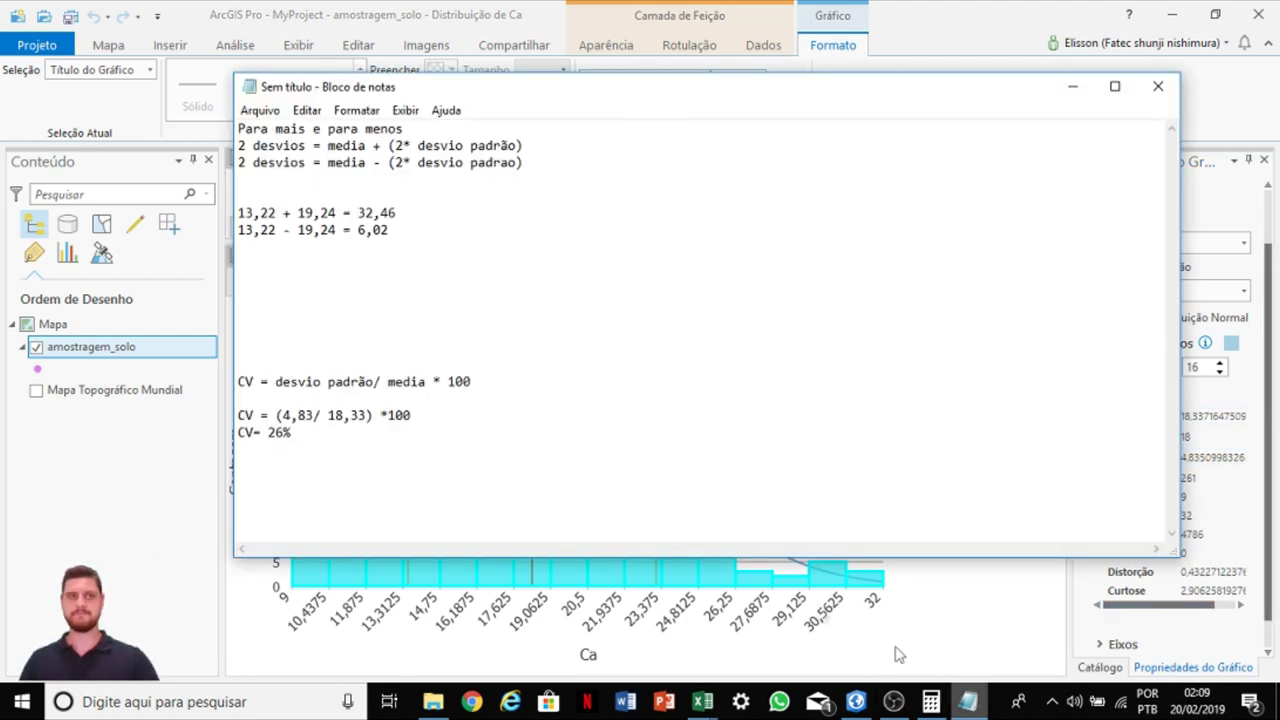
double_click(285, 433)
click(323, 440)
click(1072, 86)
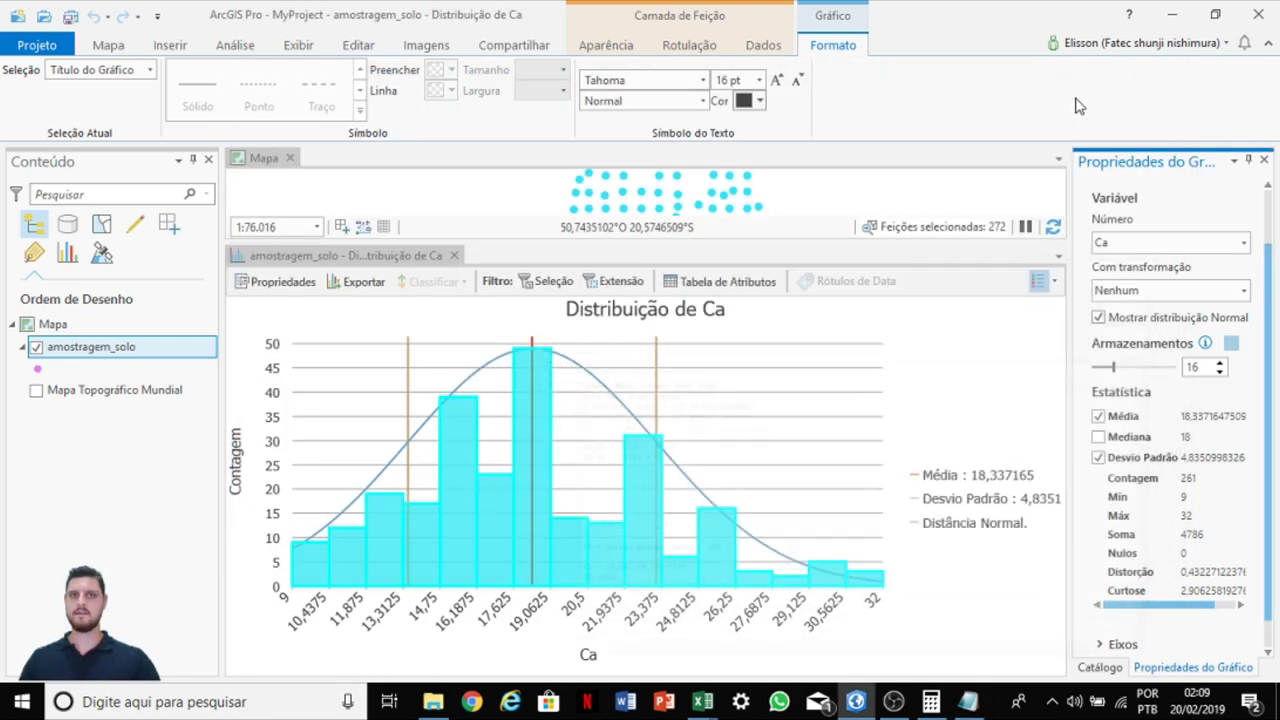
Step: Close the Distribuição de Ca chart and open the Geostatistical Wizard (Assistente de Geoestatística)
click(462, 258)
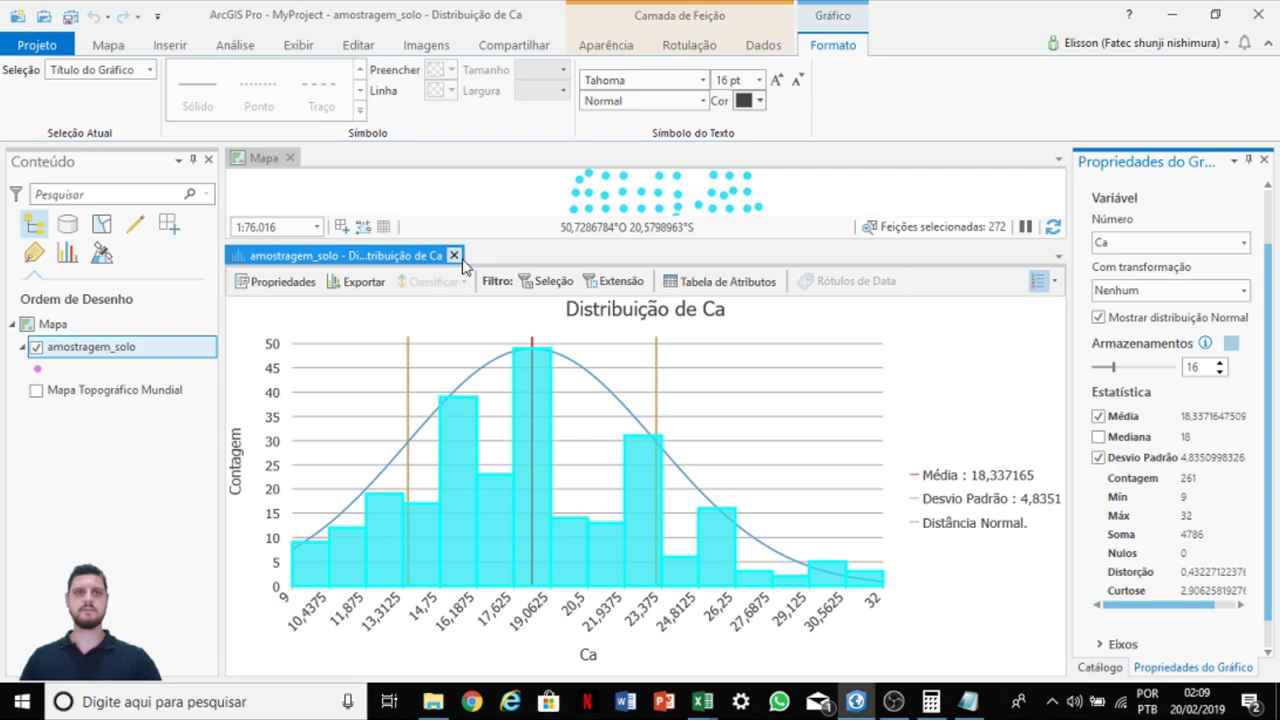
click(455, 257)
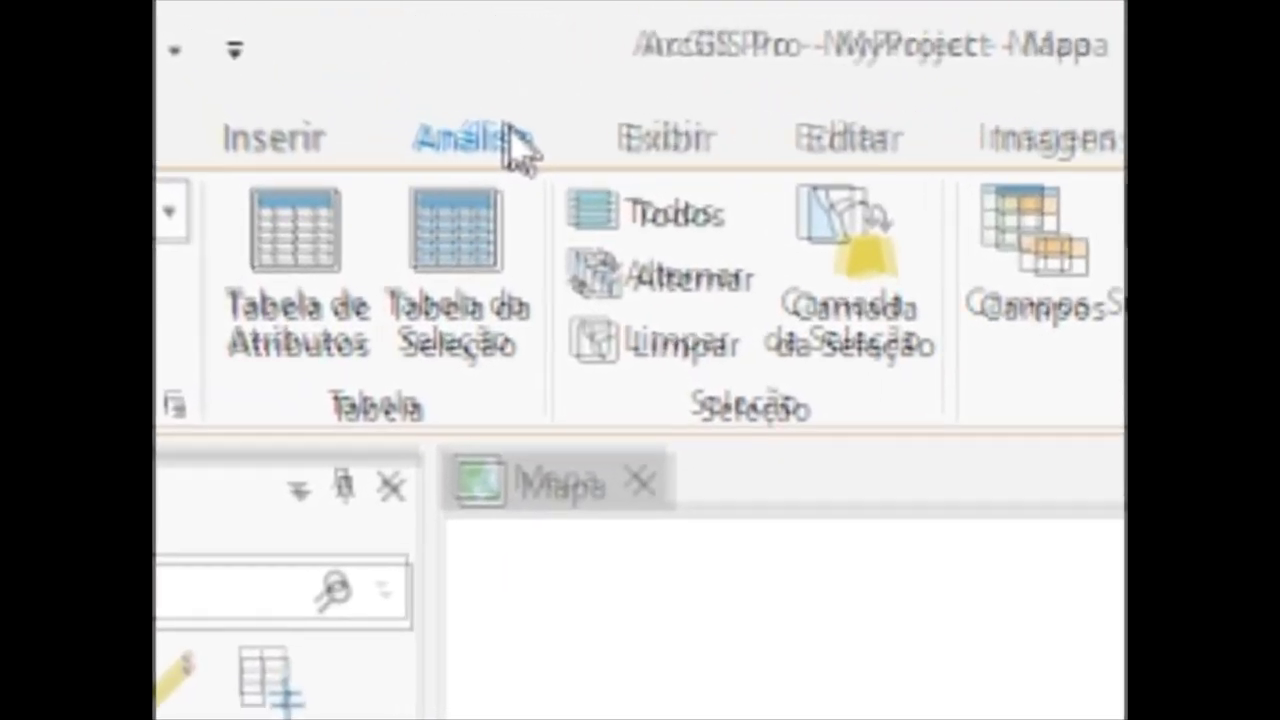
click(296, 63)
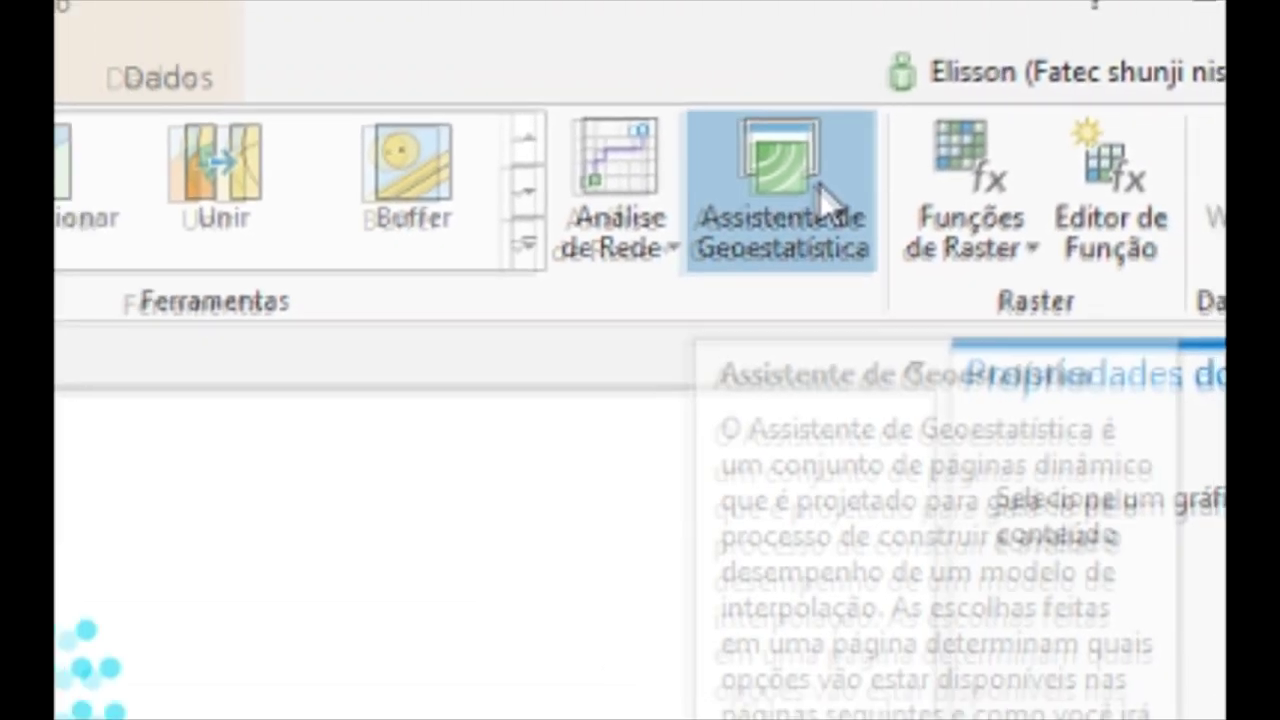
click(731, 227)
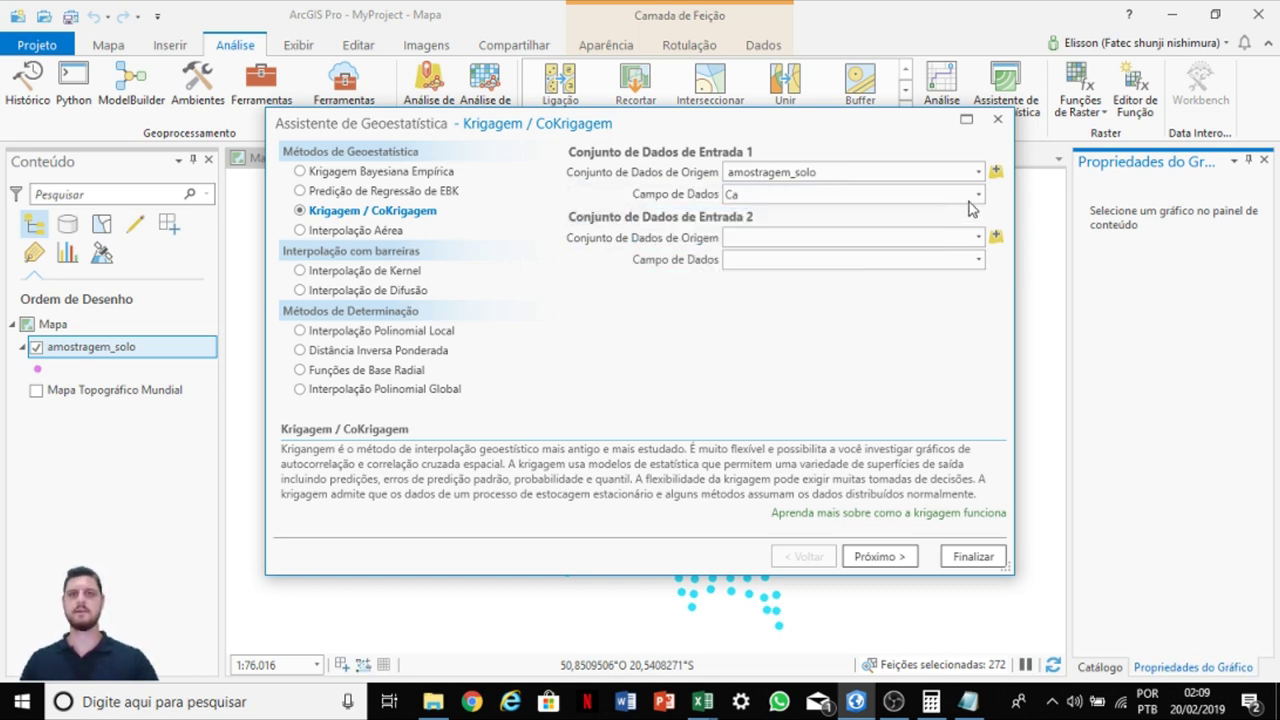
Step: Set amostragem_solo with data field SB as the second input dataset for cokriging and continue to the kriging type page
click(977, 237)
click(879, 260)
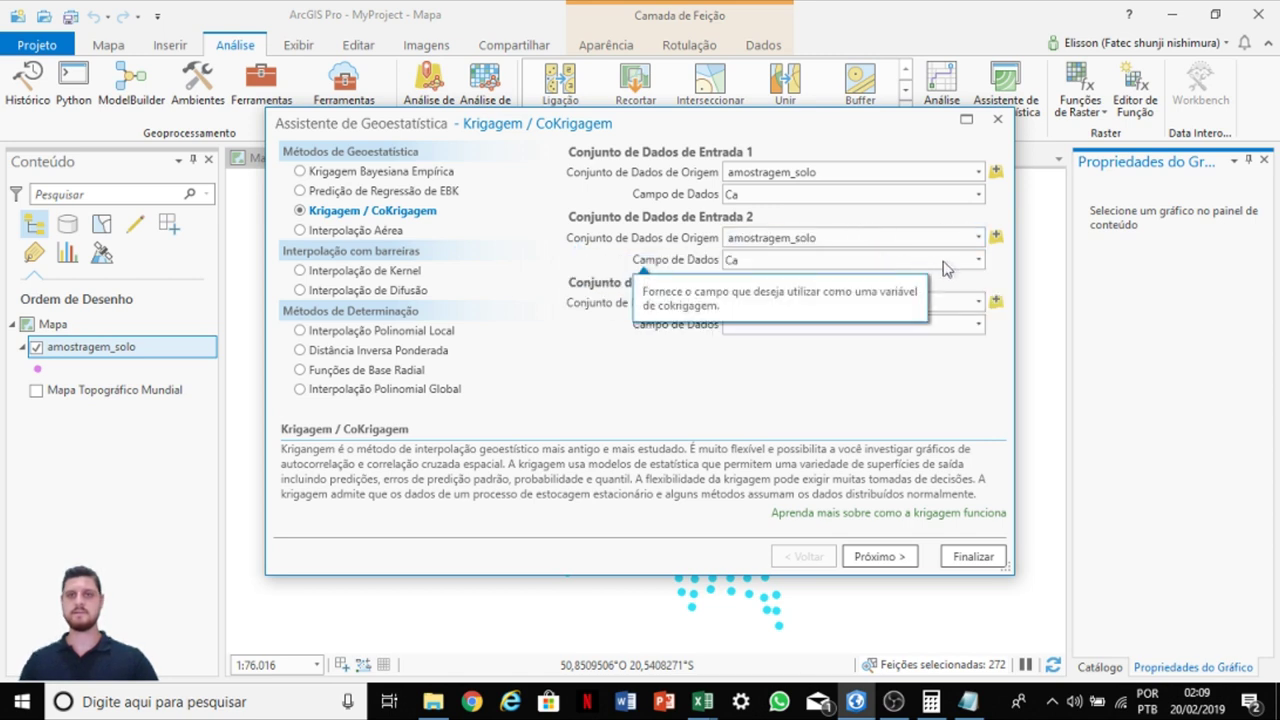
click(977, 260)
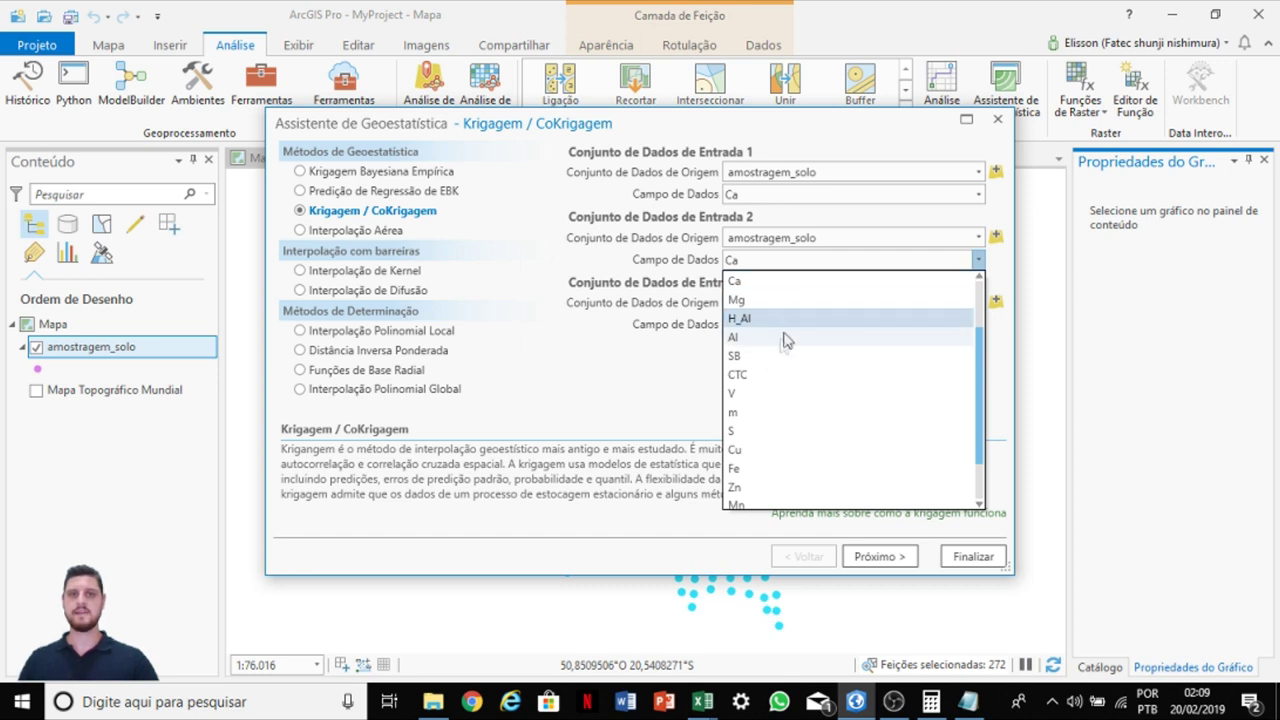
click(770, 356)
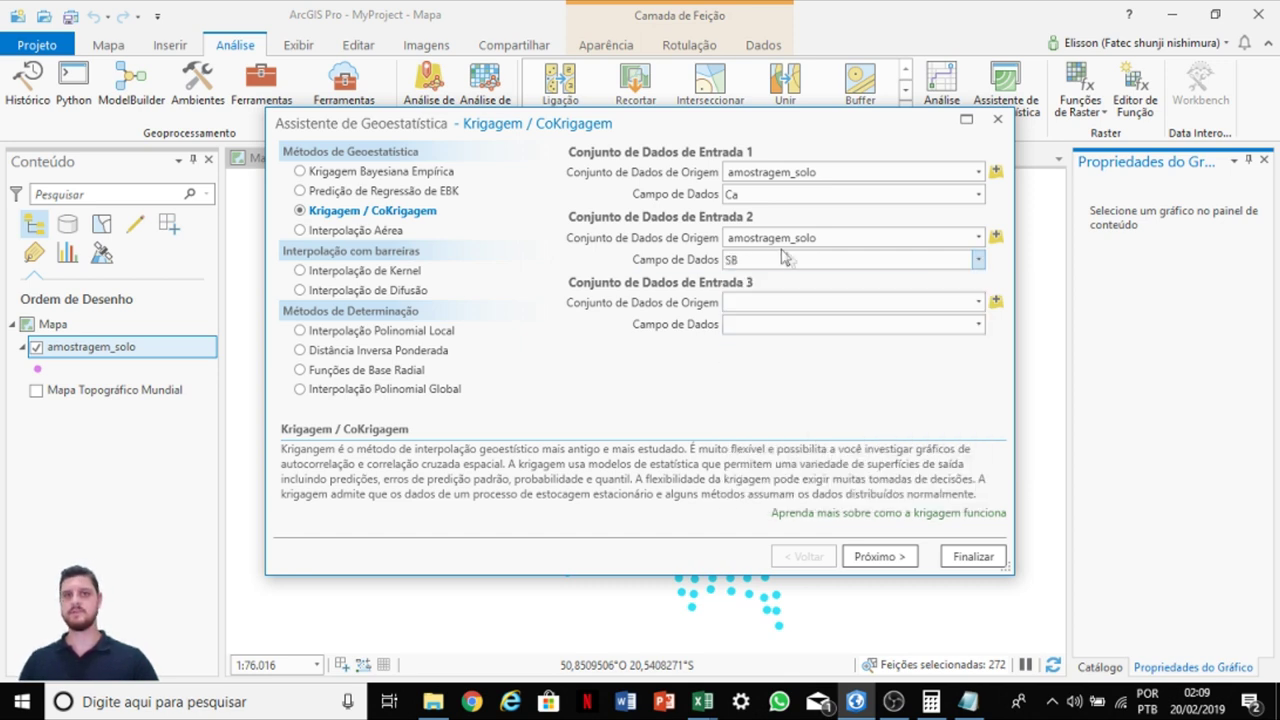
click(877, 557)
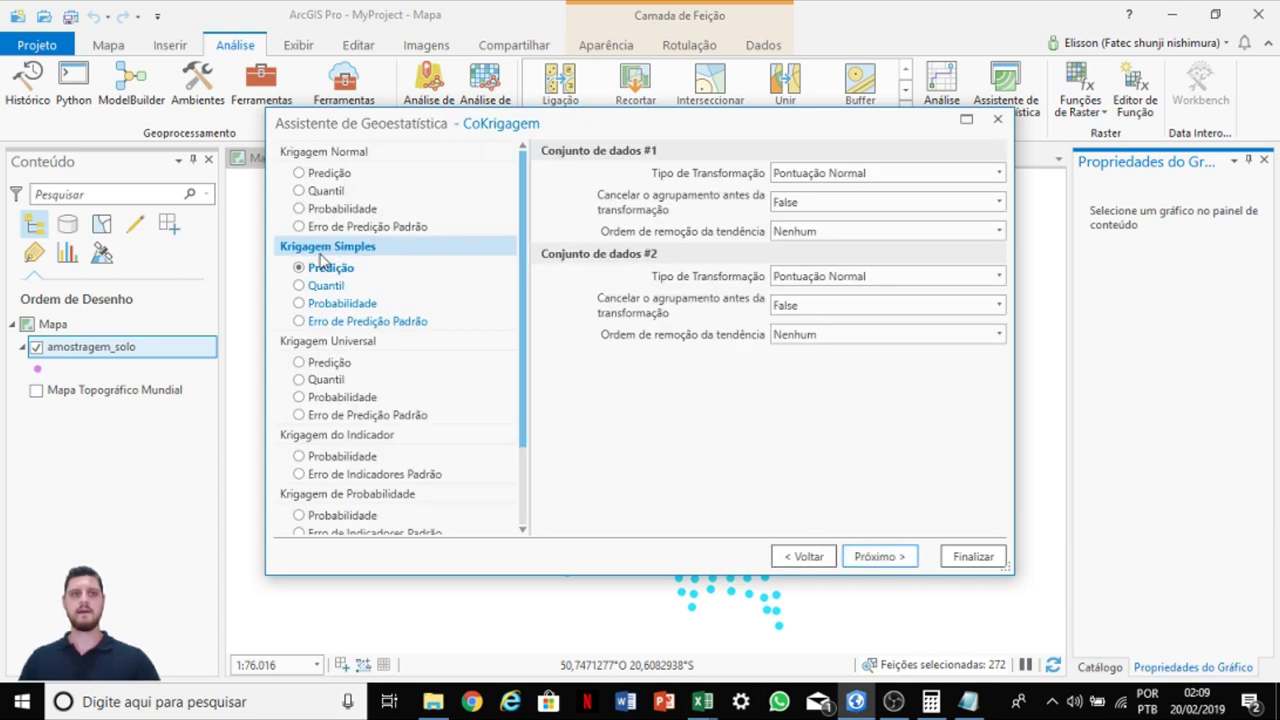
Step: Review the Krigagem Simples and Krigagem Normal descriptions, choose Predição under Krigagem Normal, and continue to semivariogram modelling
mouse_move(311, 259)
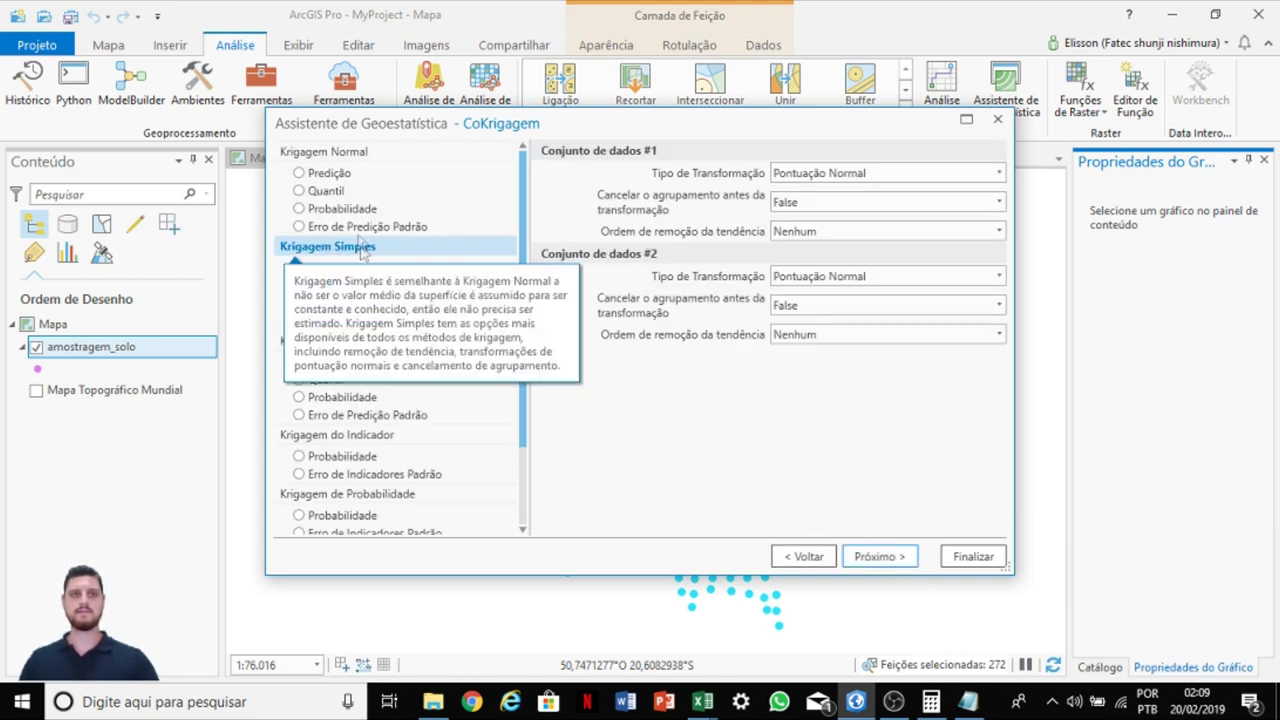
mouse_move(340, 155)
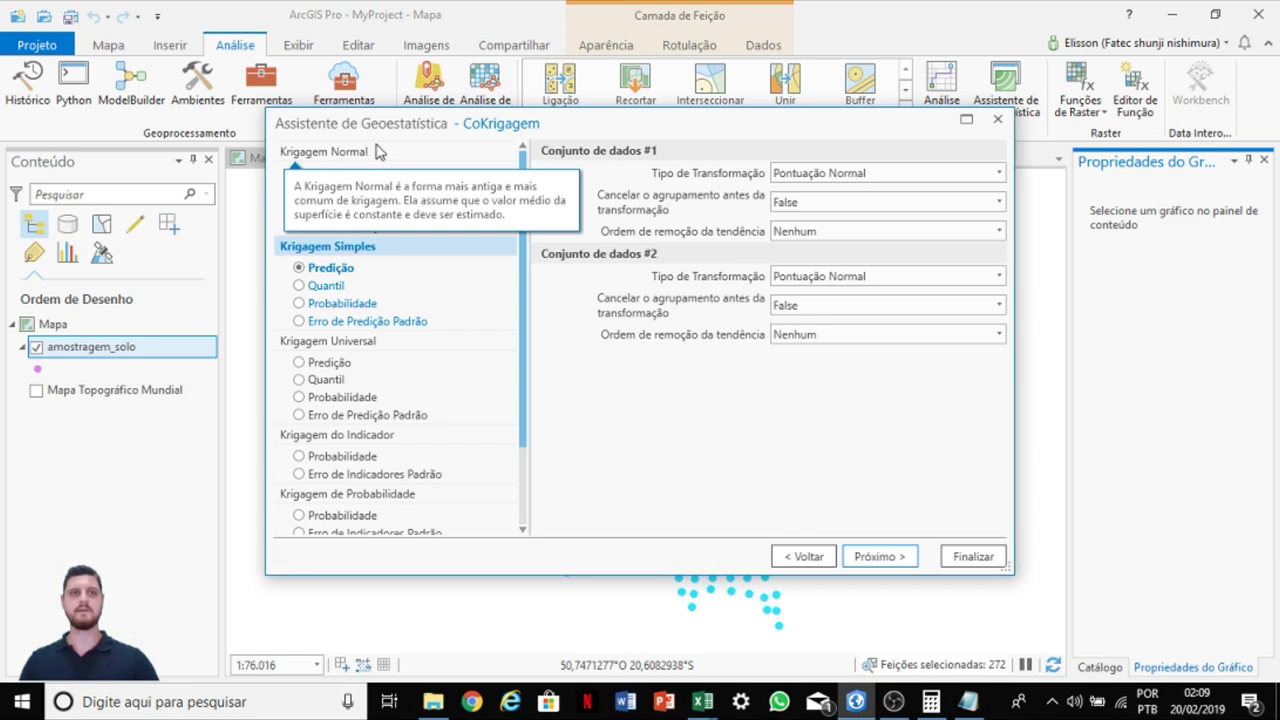
mouse_move(352, 258)
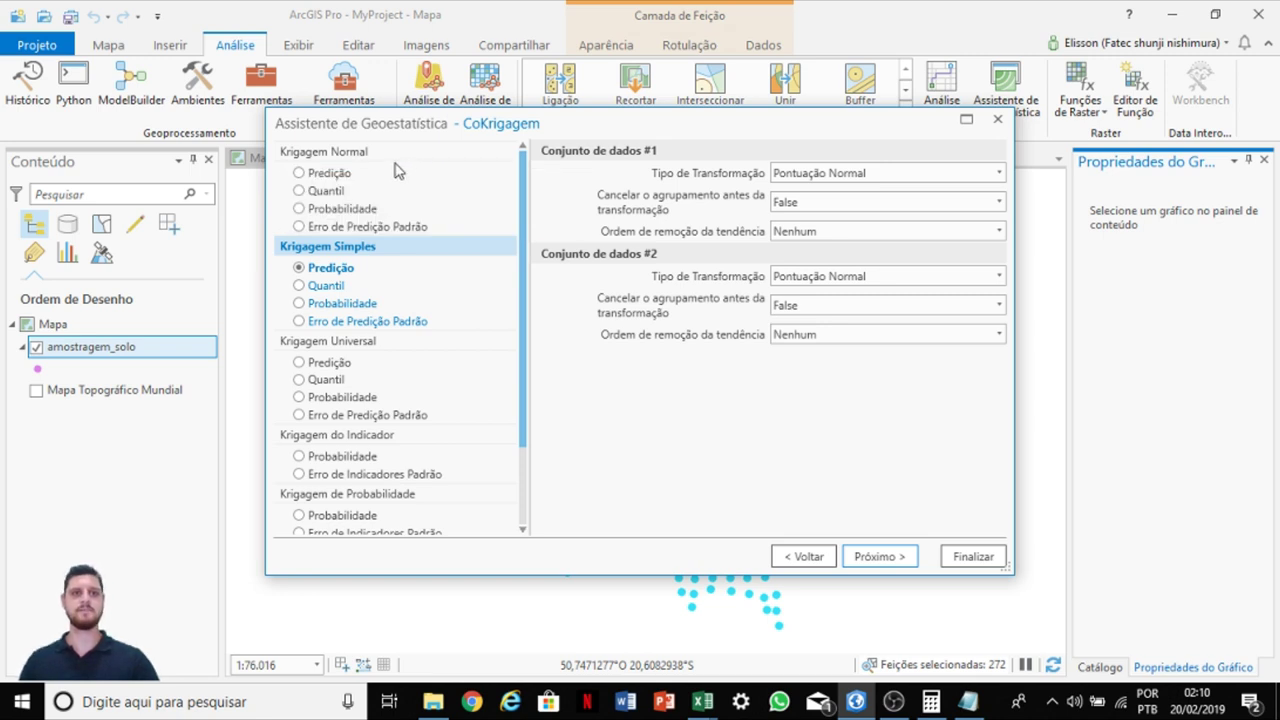
click(299, 174)
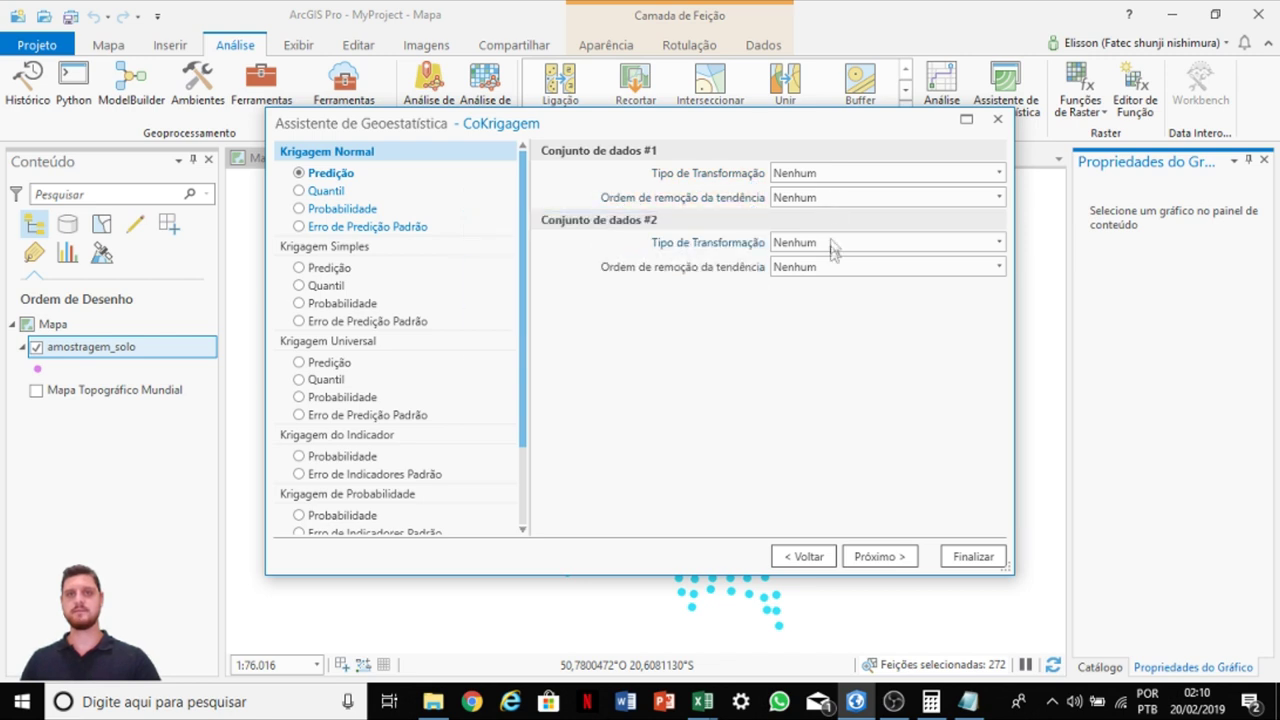
click(872, 558)
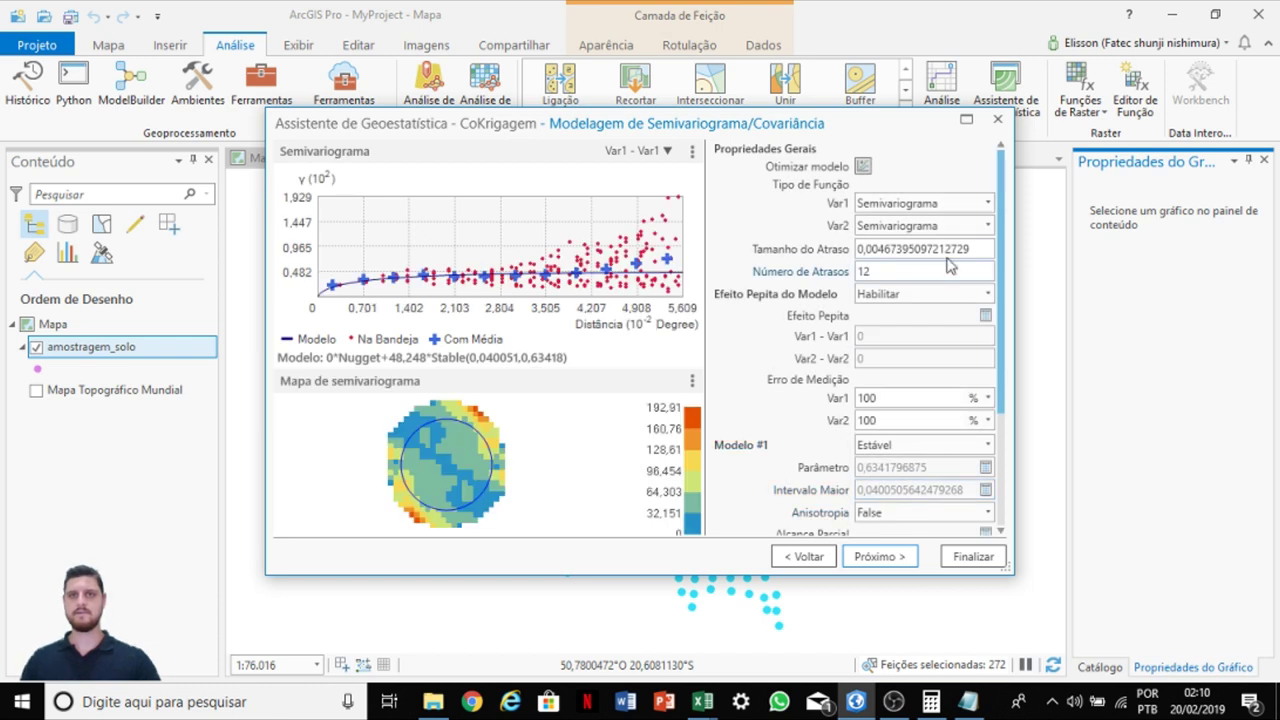
Step: Check the function type options, keeping Semivariograma for Var1 and Var2, and optimize the semivariogram model
click(958, 226)
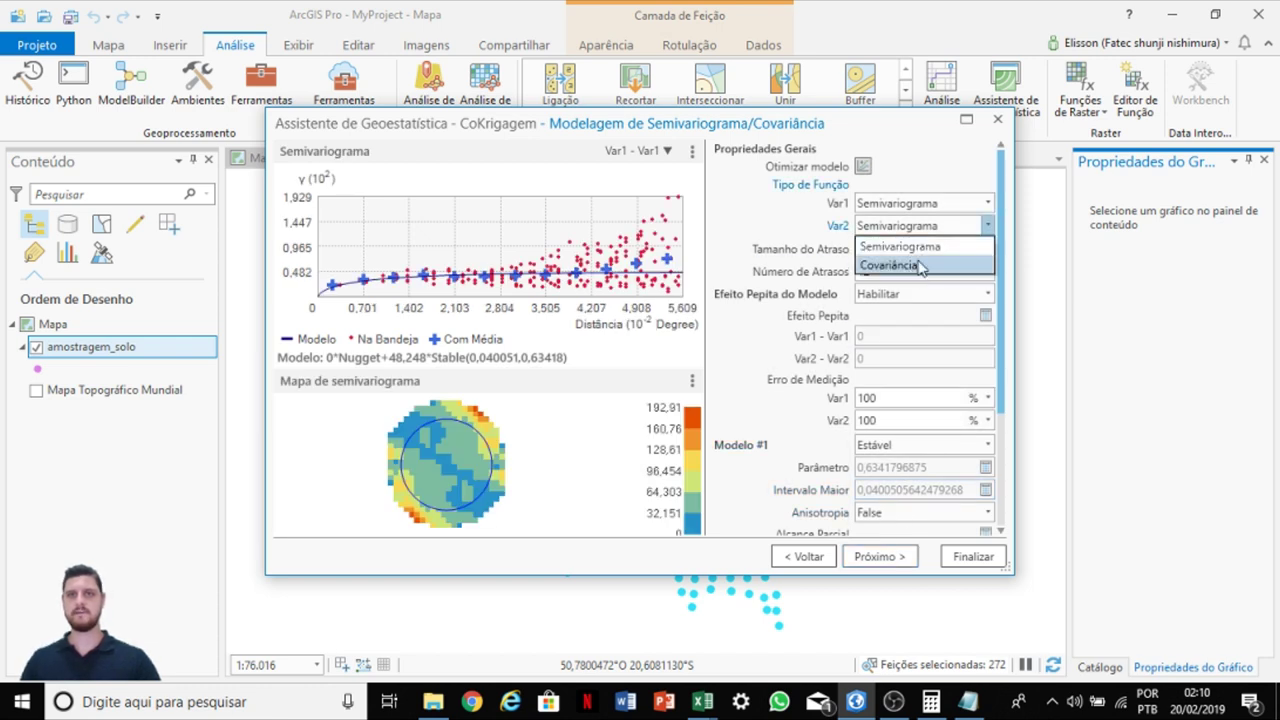
click(920, 246)
click(958, 209)
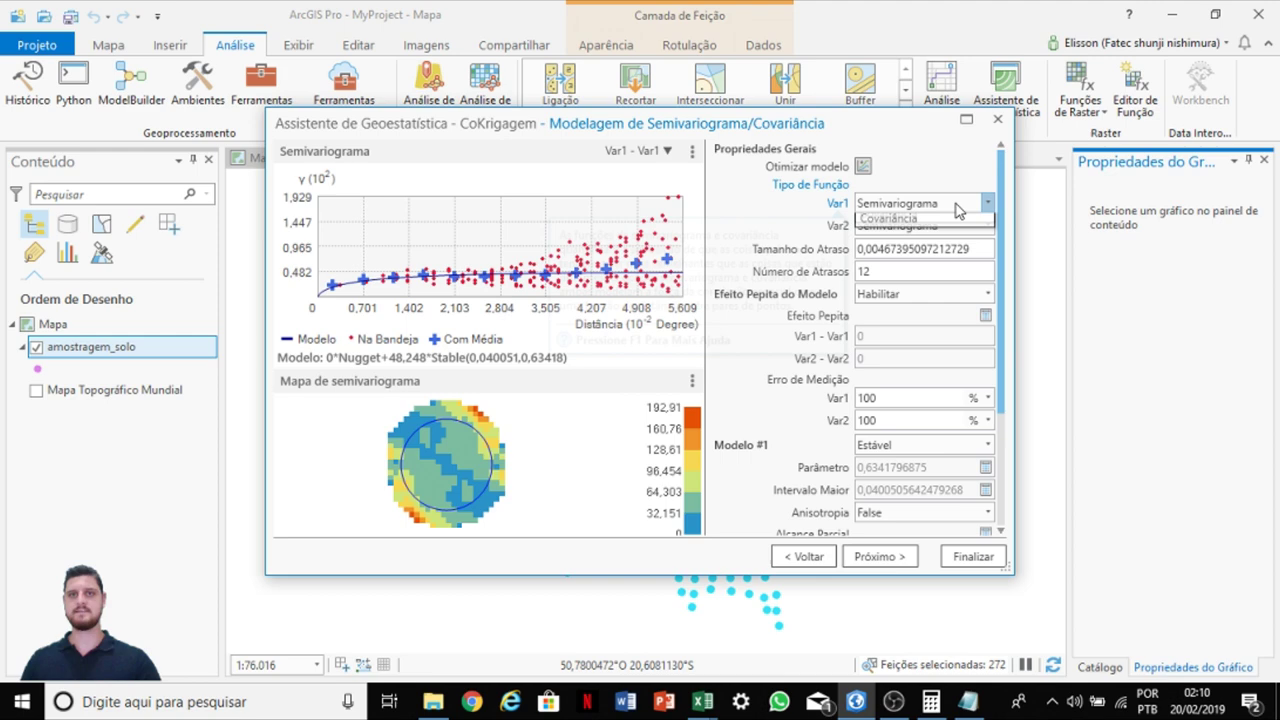
click(920, 220)
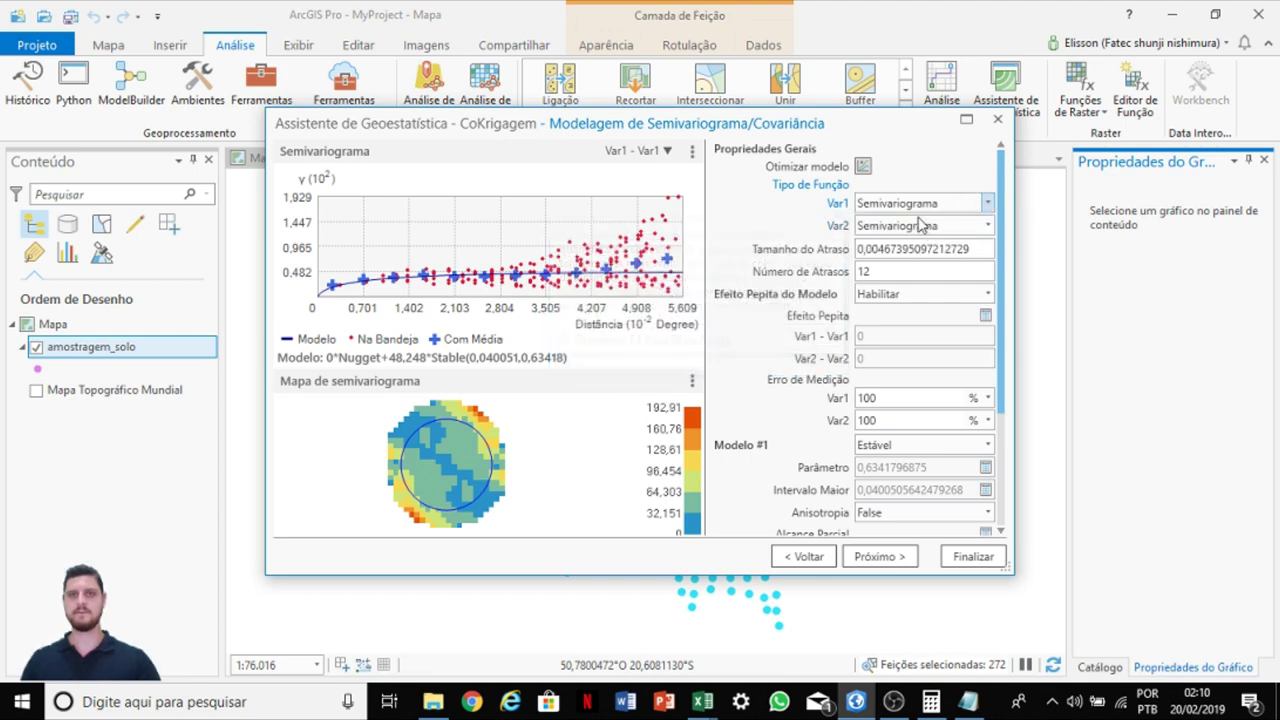
click(864, 167)
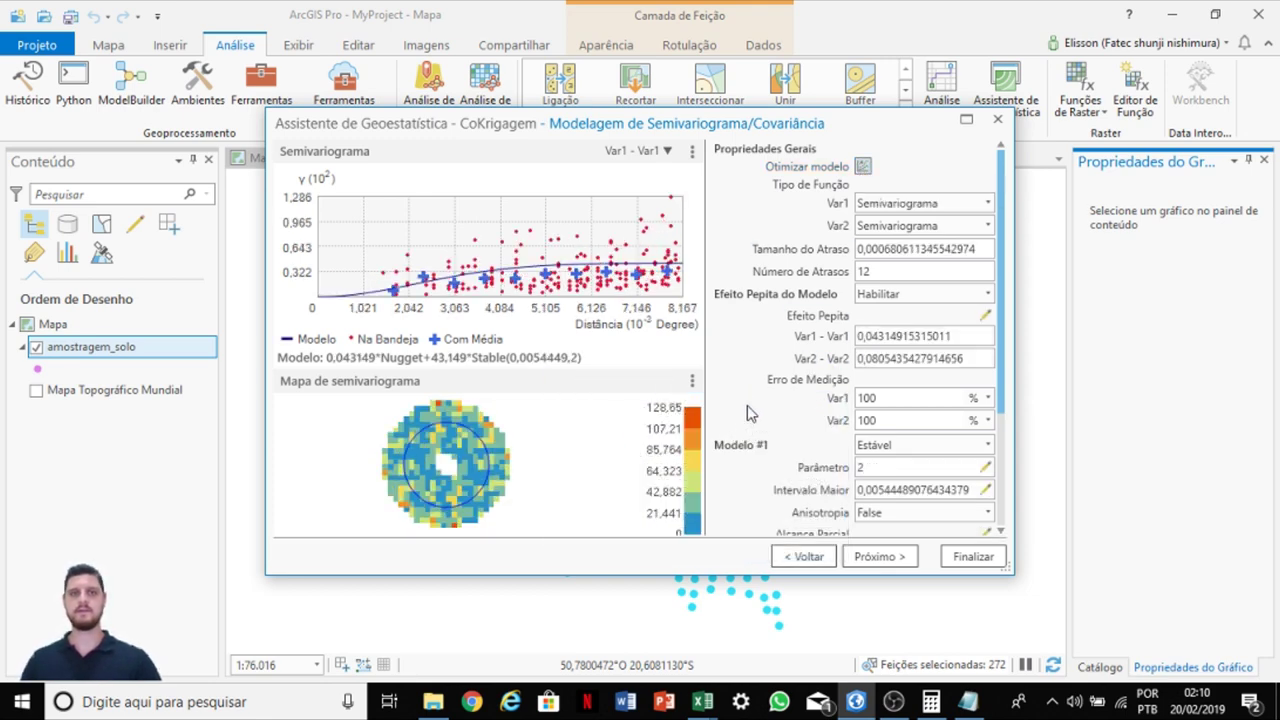
Step: Continue to the neighborhood search, maximize the wizard to inspect the predicted surface, and advance to cross validation with the default neighborhood settings
click(884, 557)
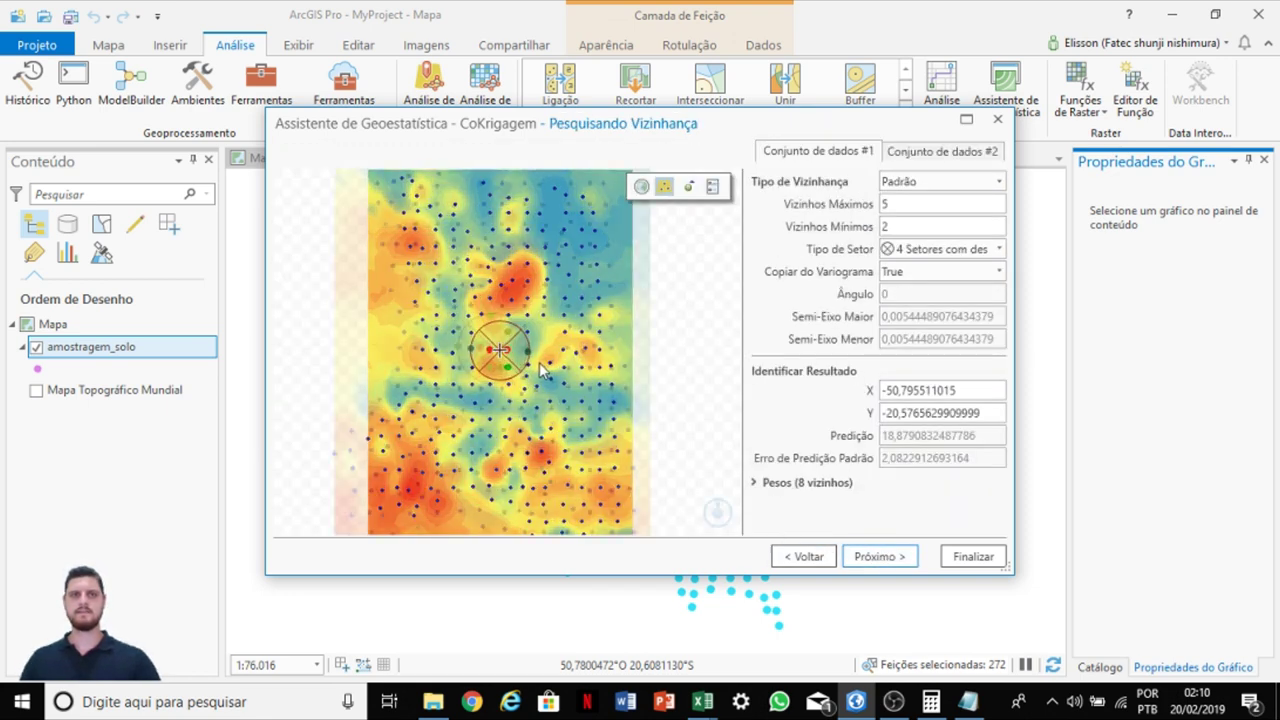
click(966, 119)
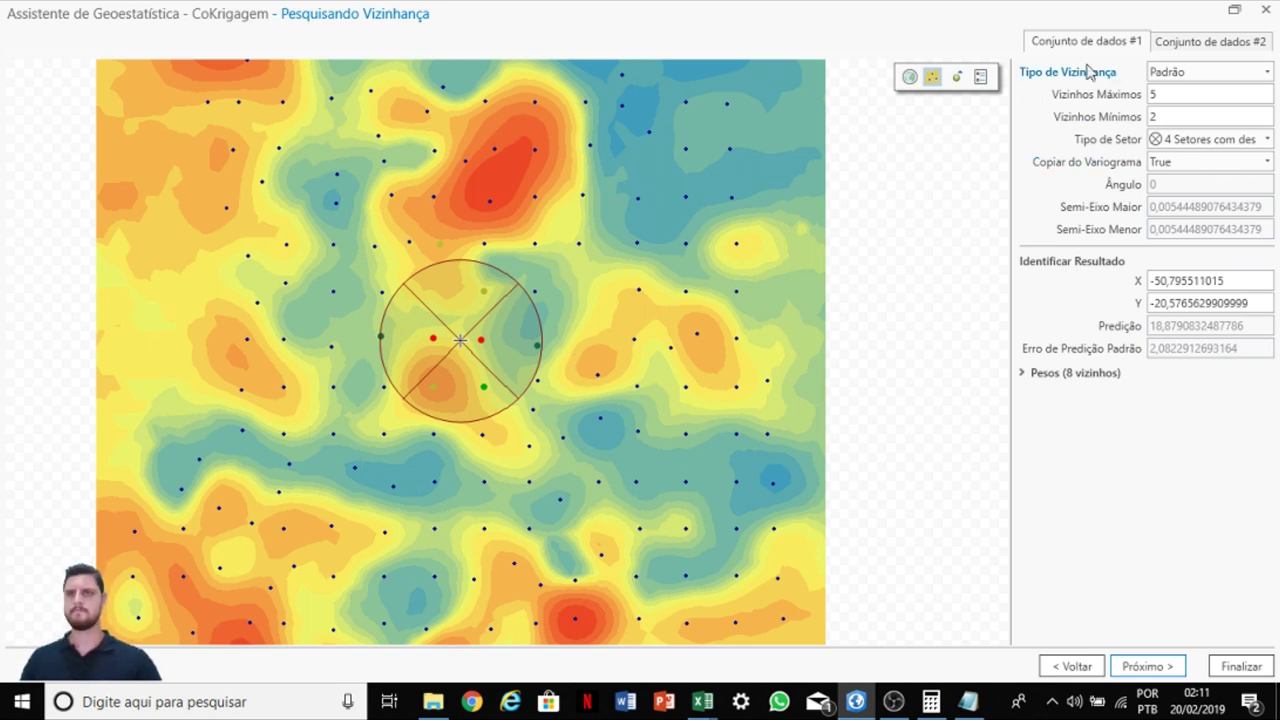
click(1152, 670)
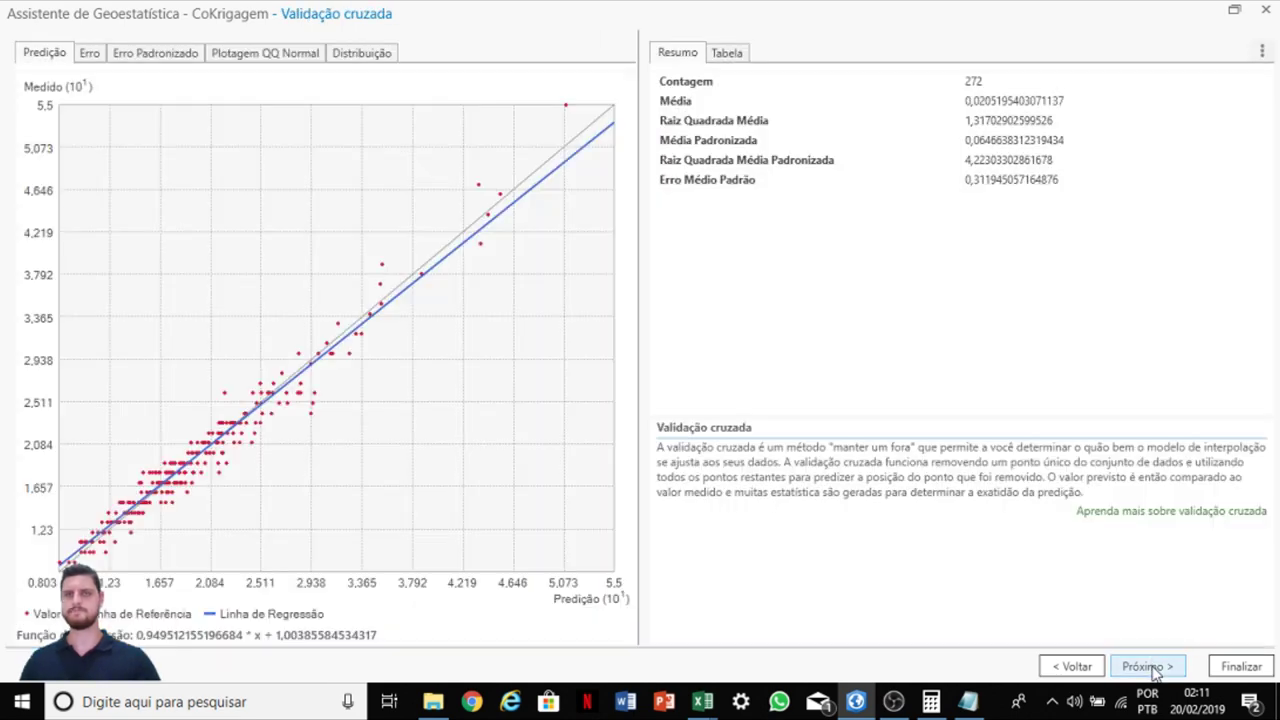